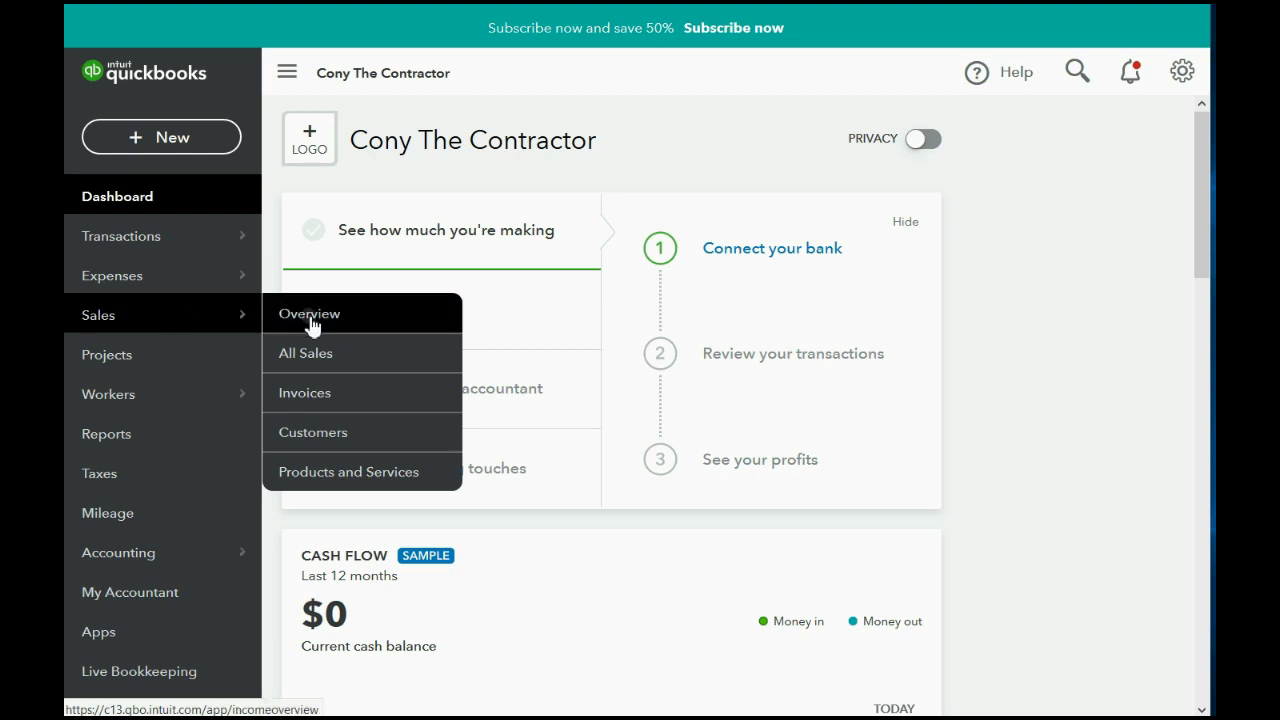
Add a customer named BROWN COMPANY to the customer list, leaving phone number and email blank.
{"action": "left_click", "coordinate": [316, 436]}
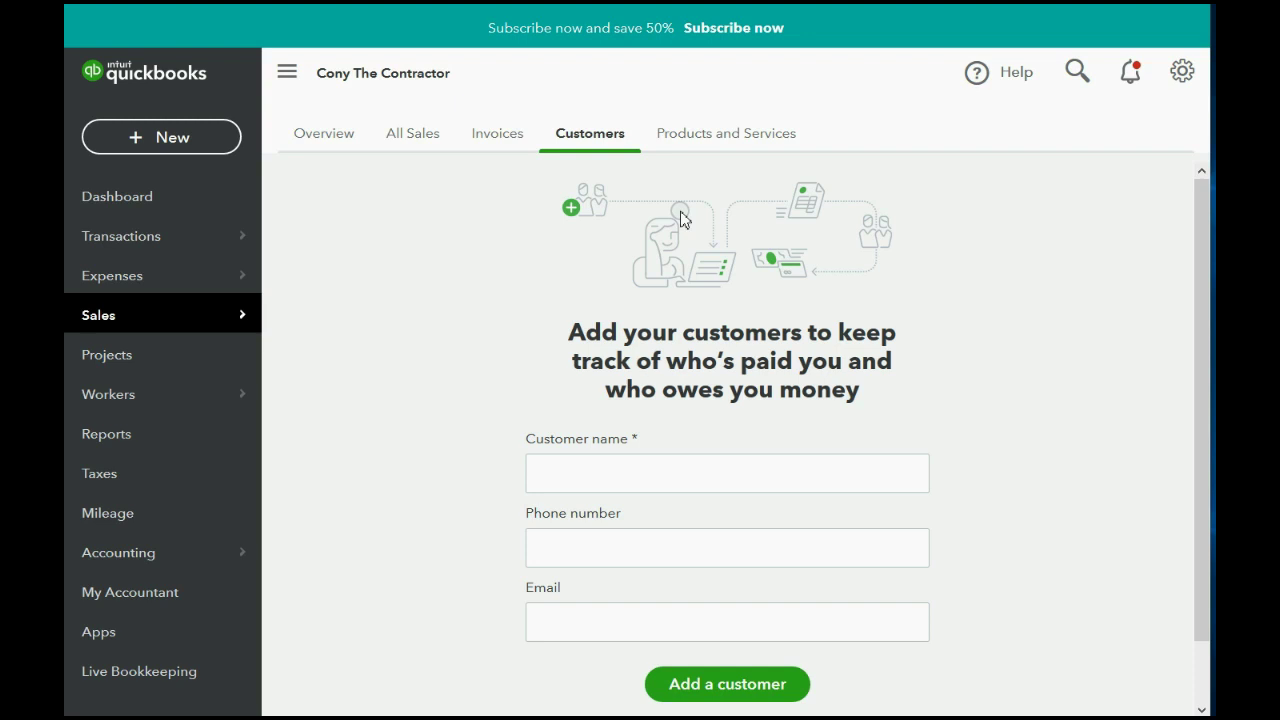
{"action": "left_click", "coordinate": [695, 476]}
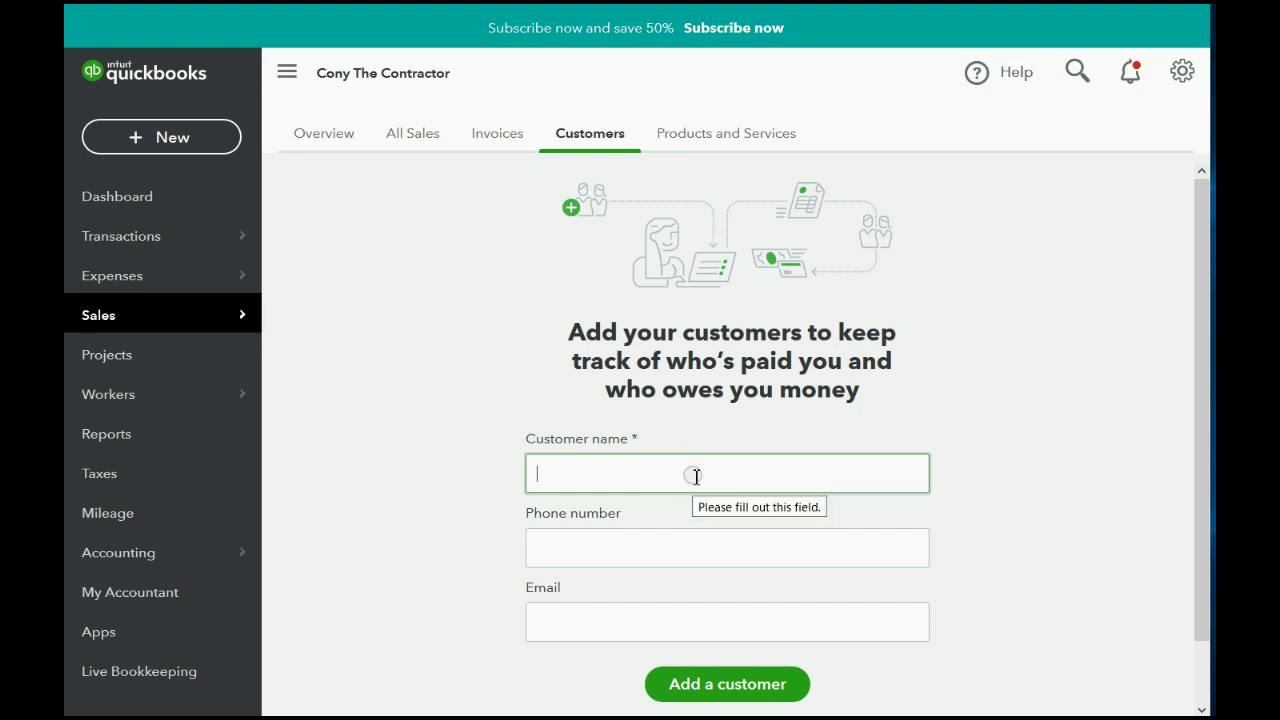
{"action": "type", "text": "BROWN COMPANY"}
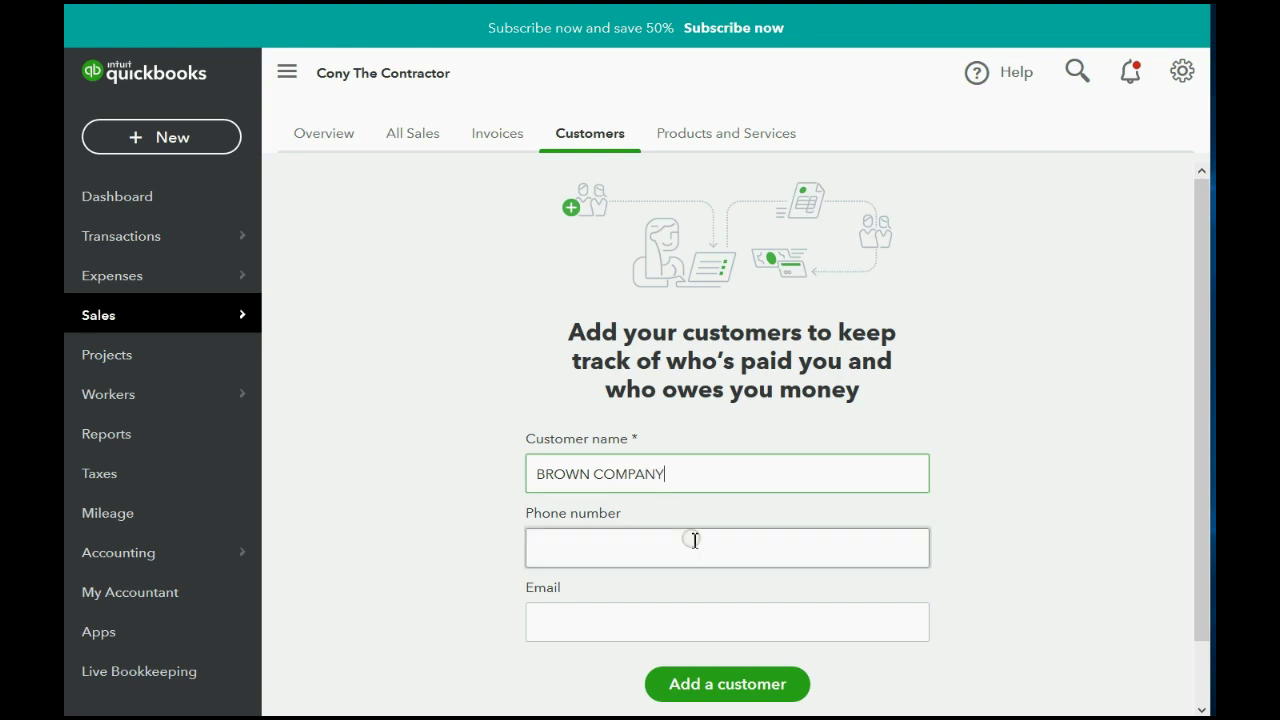
{"action": "left_click", "coordinate": [702, 688]}
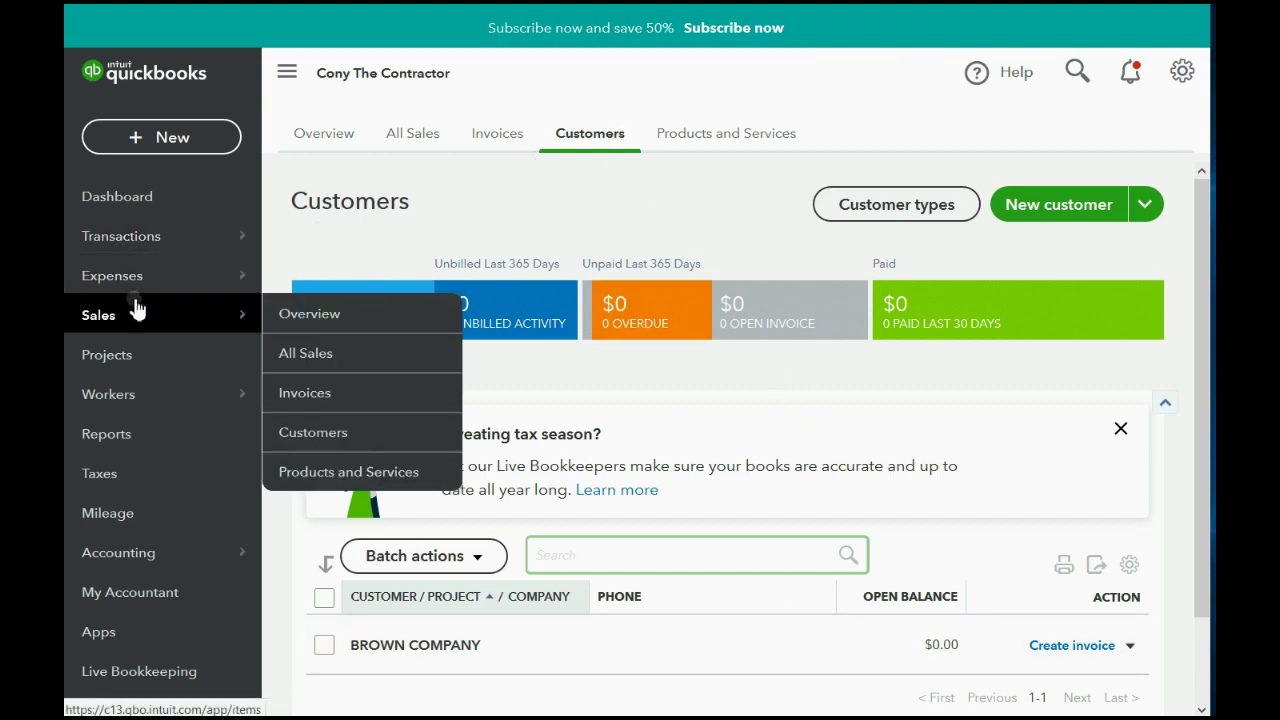
Look over the customer list and reload the Customers page from the Sales section.
{"action": "scroll", "coordinate": [603, 363], "scroll_direction": "down", "scroll_amount": 1}
{"action": "scroll", "coordinate": [603, 363], "scroll_direction": "down", "scroll_amount": 1}
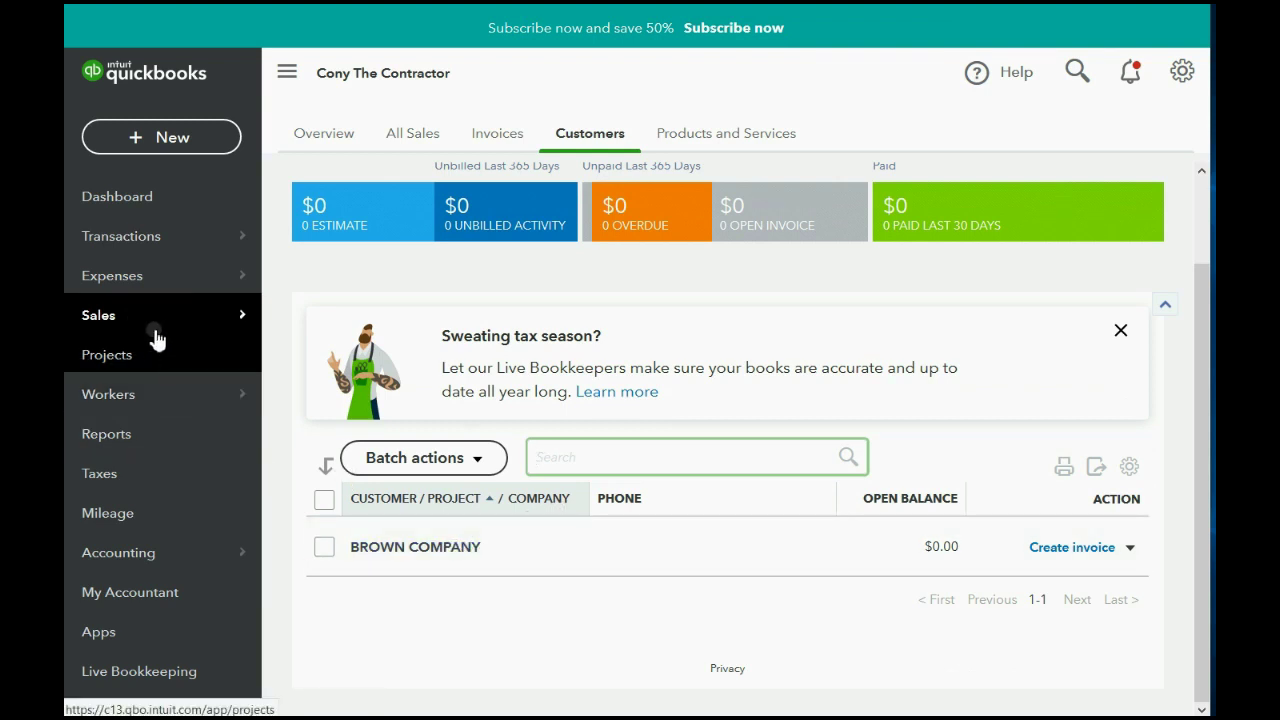
{"action": "mouse_move", "coordinate": [154, 323]}
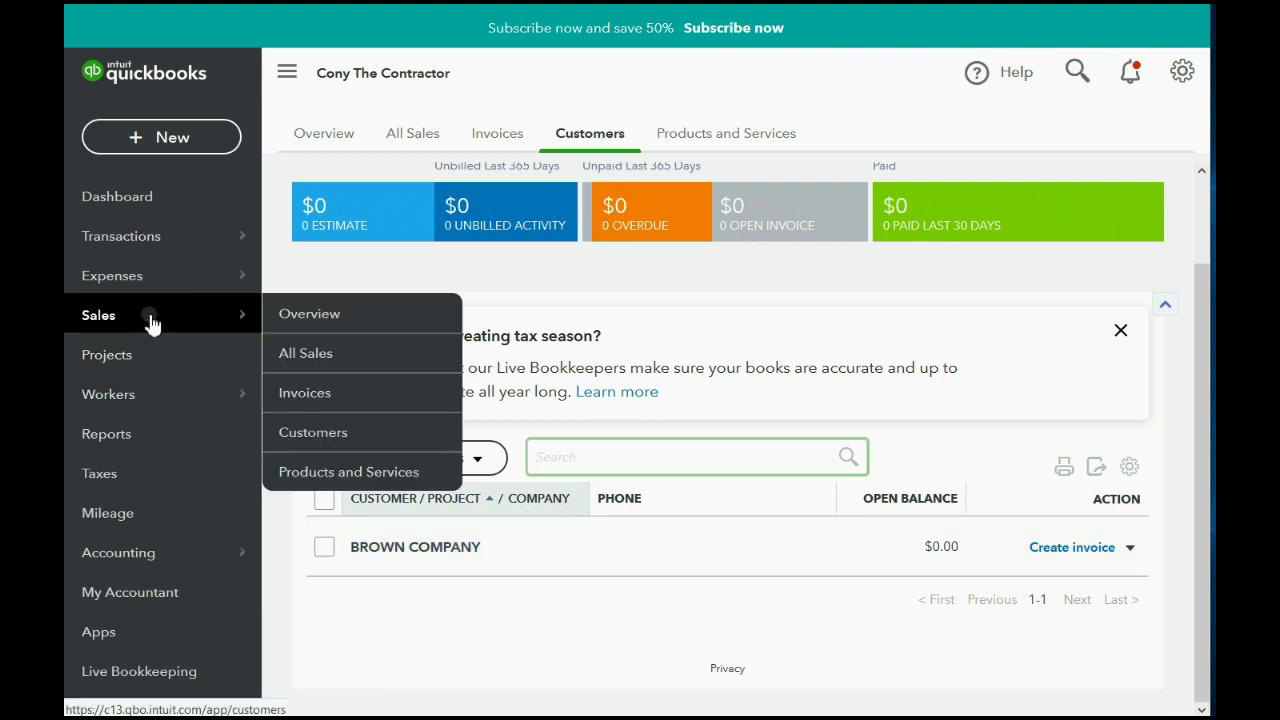
{"action": "left_click", "coordinate": [323, 429]}
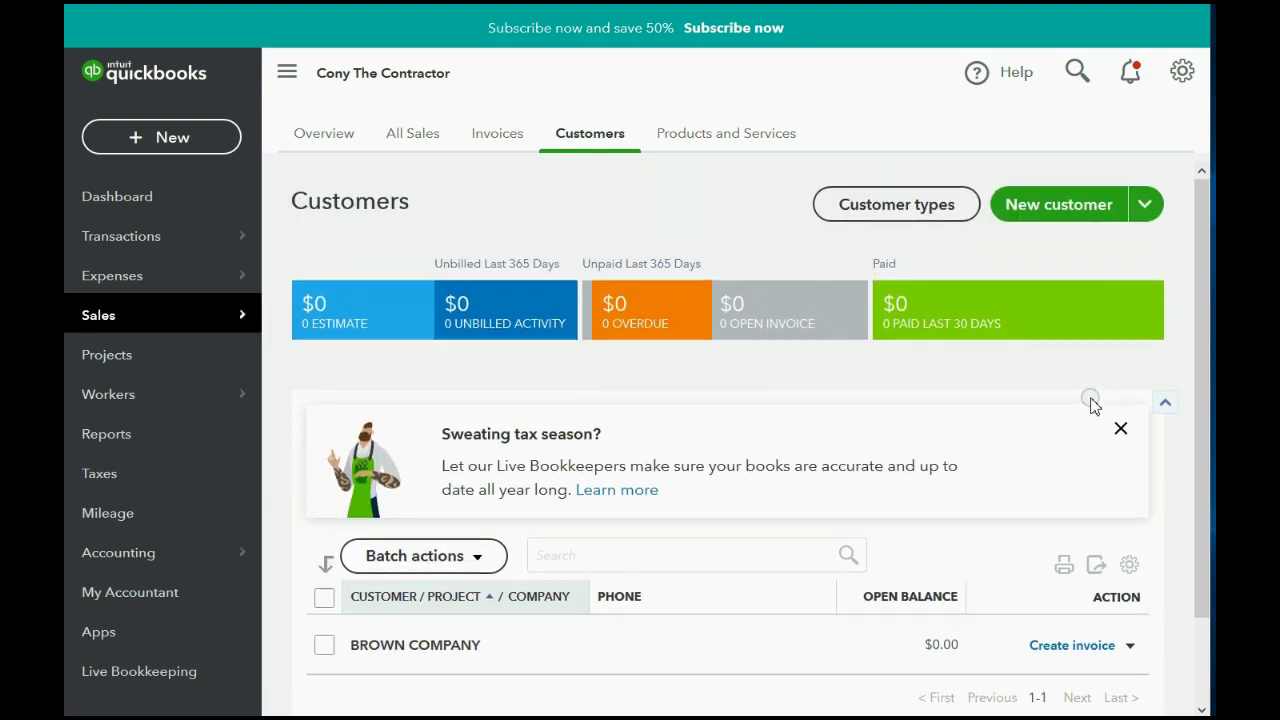
{"action": "left_click", "coordinate": [1058, 210]}
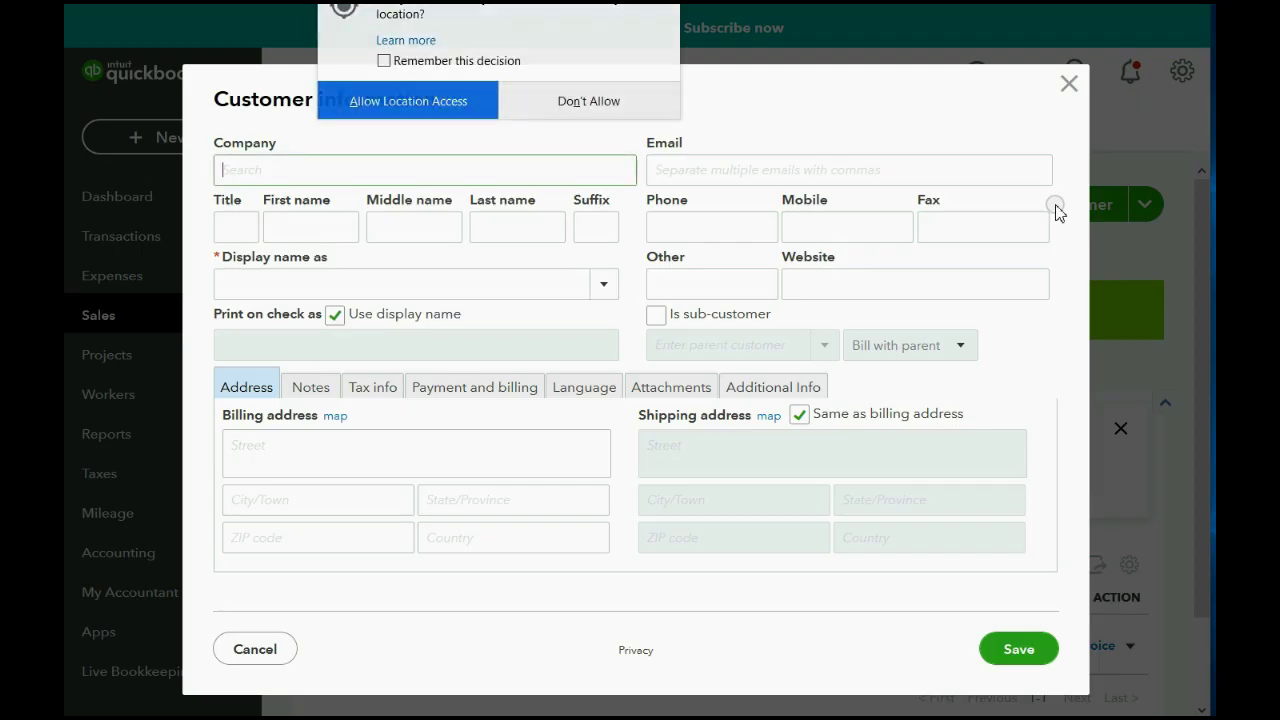
{"action": "left_click", "coordinate": [578, 104]}
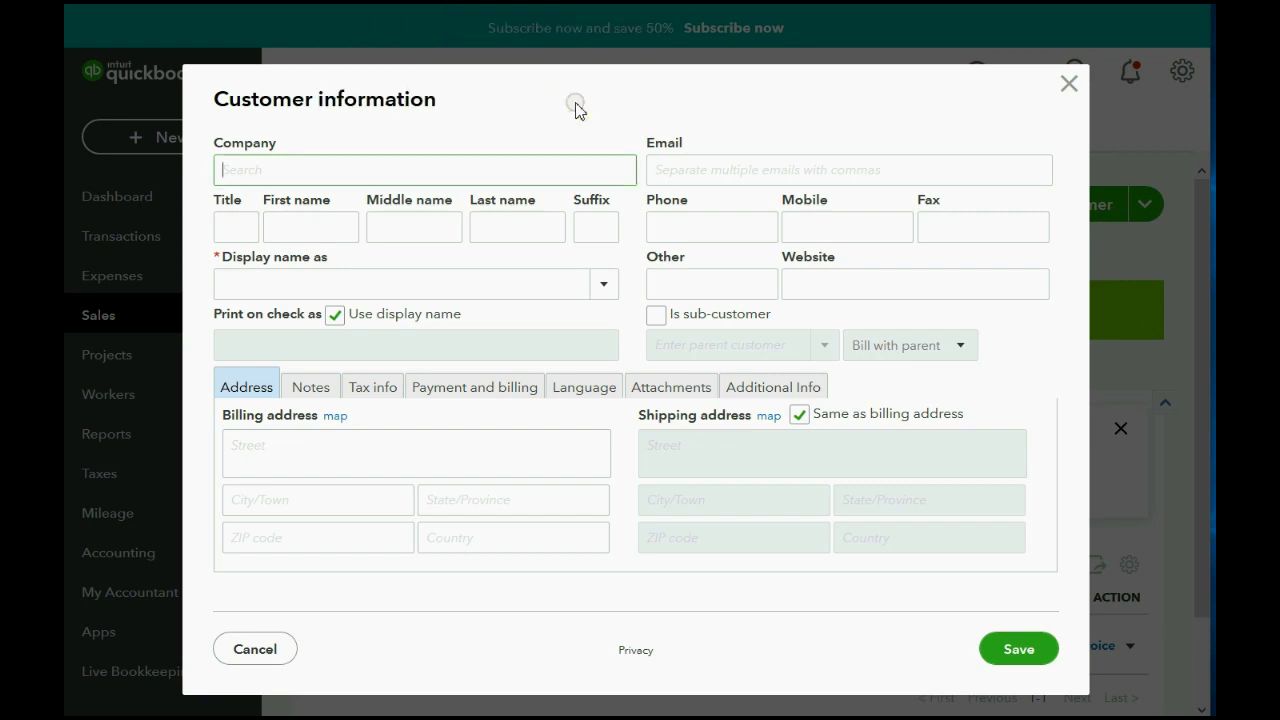
{"action": "left_click", "coordinate": [578, 104]}
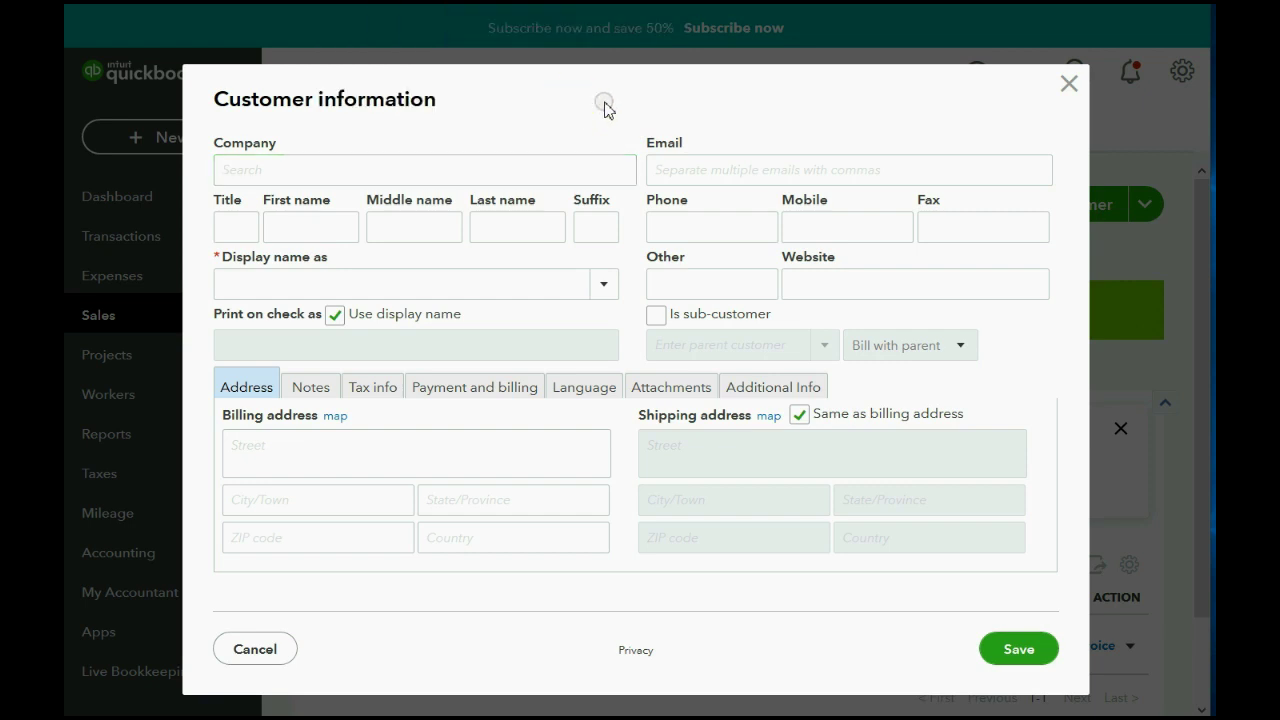
{"action": "left_click", "coordinate": [323, 165]}
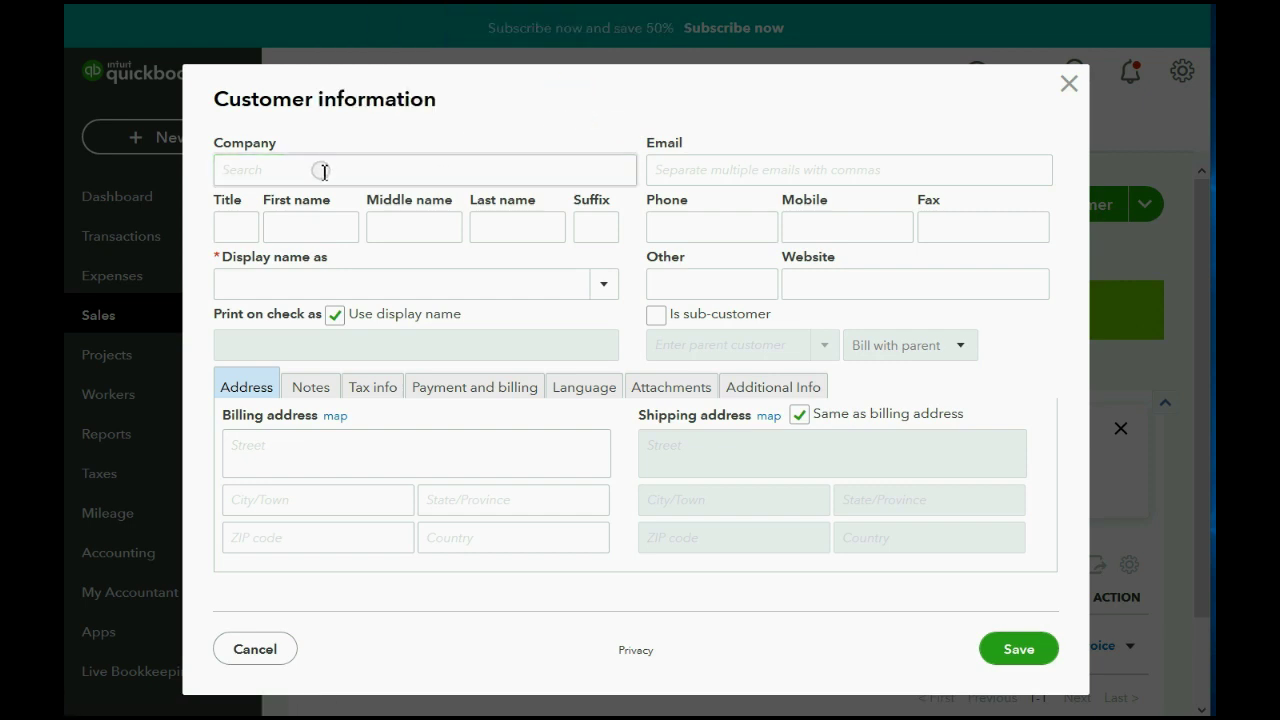
{"action": "left_click", "coordinate": [395, 343]}
{"action": "left_click", "coordinate": [537, 344]}
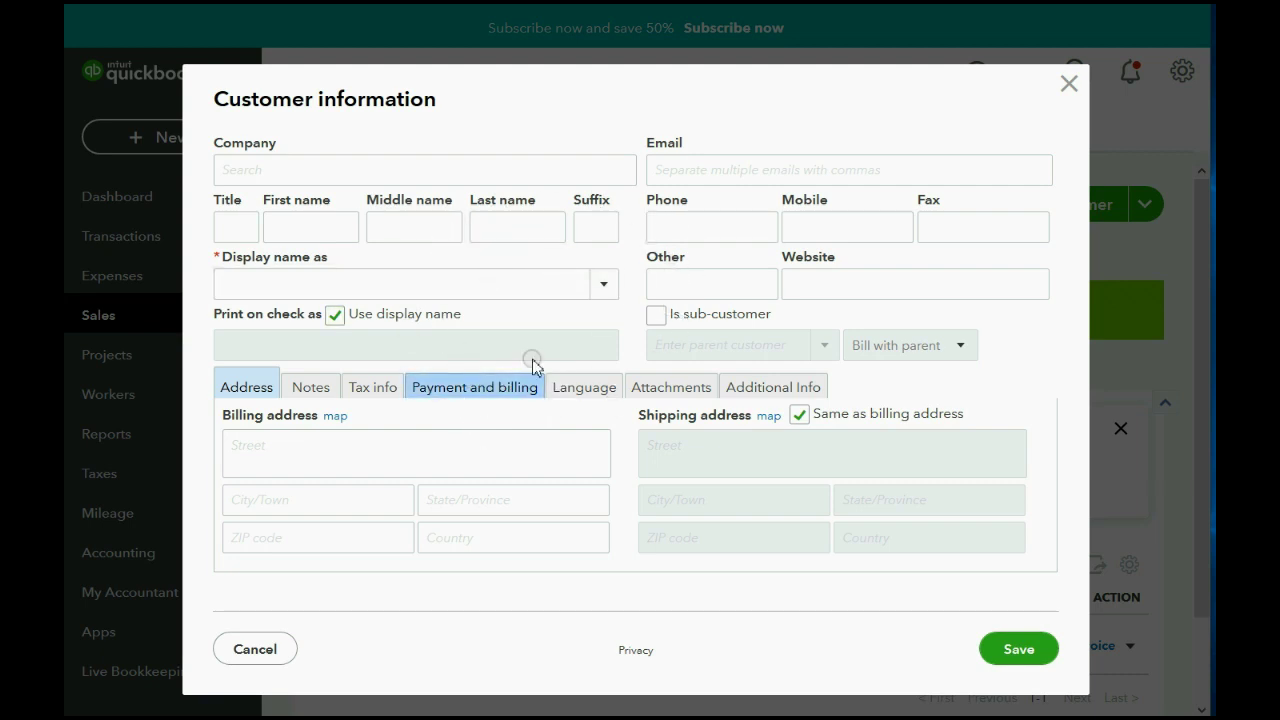
{"action": "left_click", "coordinate": [1068, 84]}
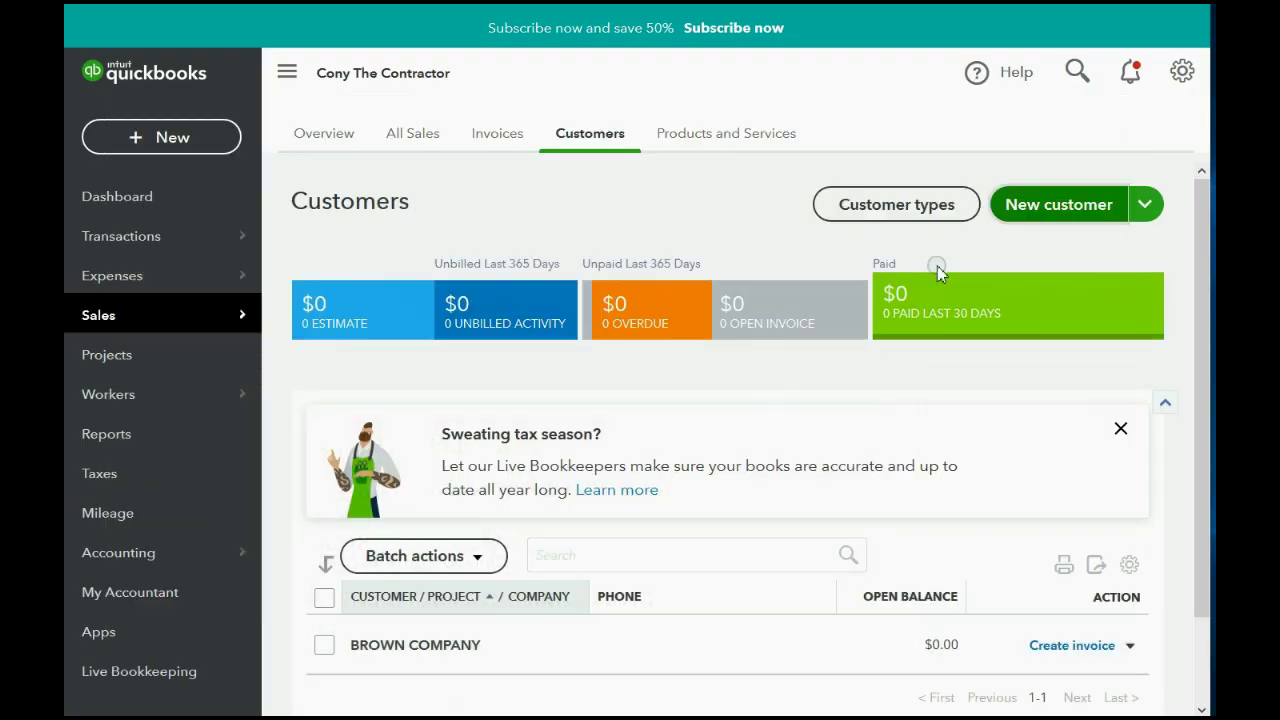
Create a new customer with KIRSCHBAUM as the company and display name, leave the address blank, and save it.
{"action": "left_click", "coordinate": [1068, 204]}
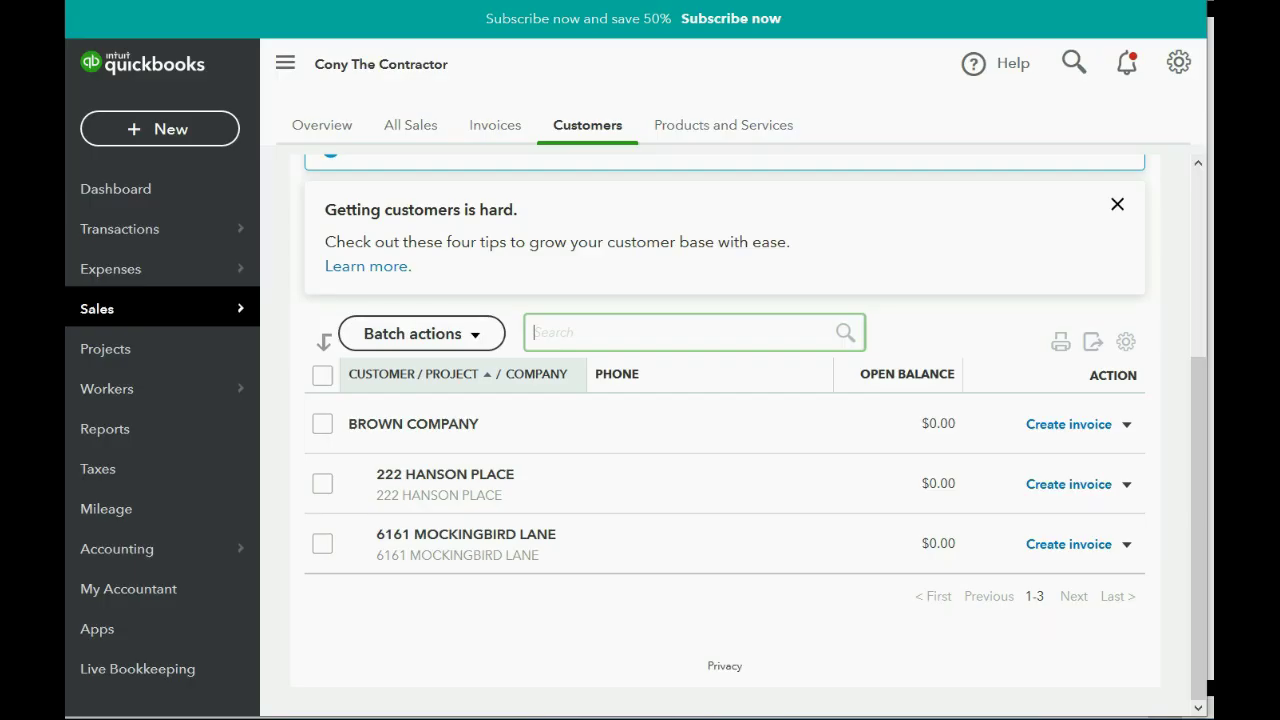
{"action": "scroll", "coordinate": [940, 260], "scroll_direction": "up", "scroll_amount": 3}
{"action": "left_click", "coordinate": [1050, 198]}
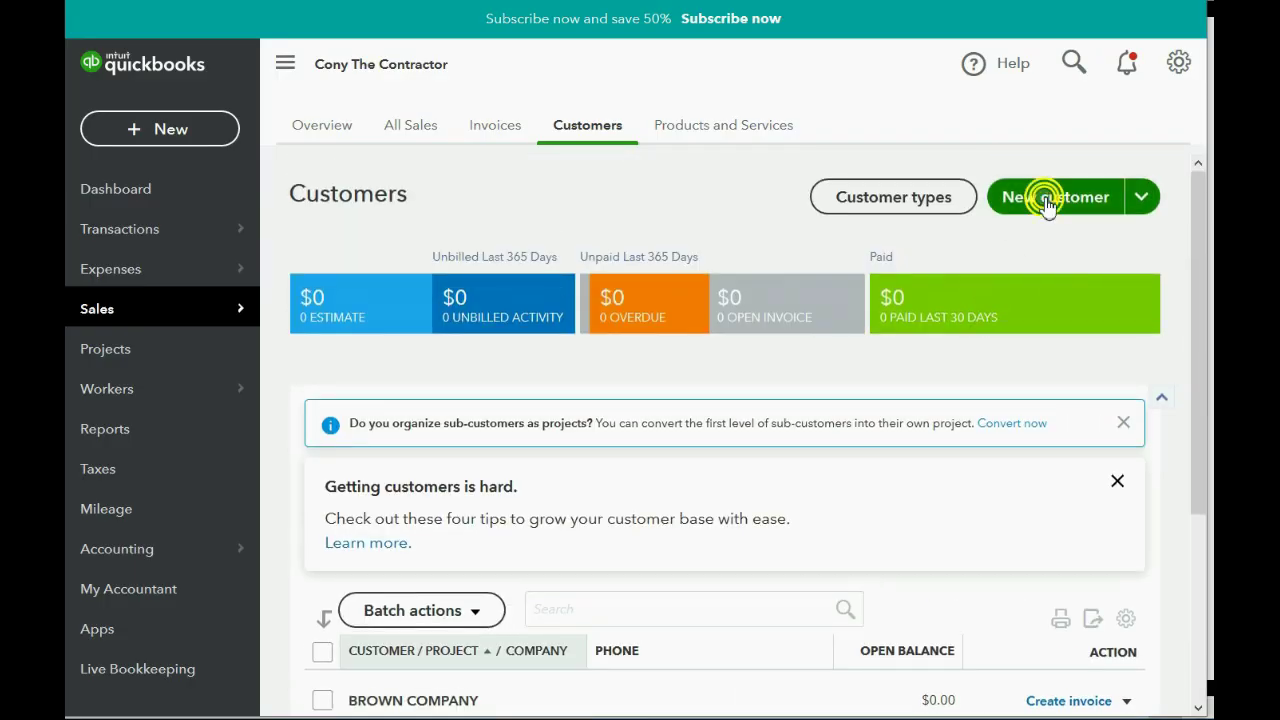
{"action": "left_click", "coordinate": [447, 162]}
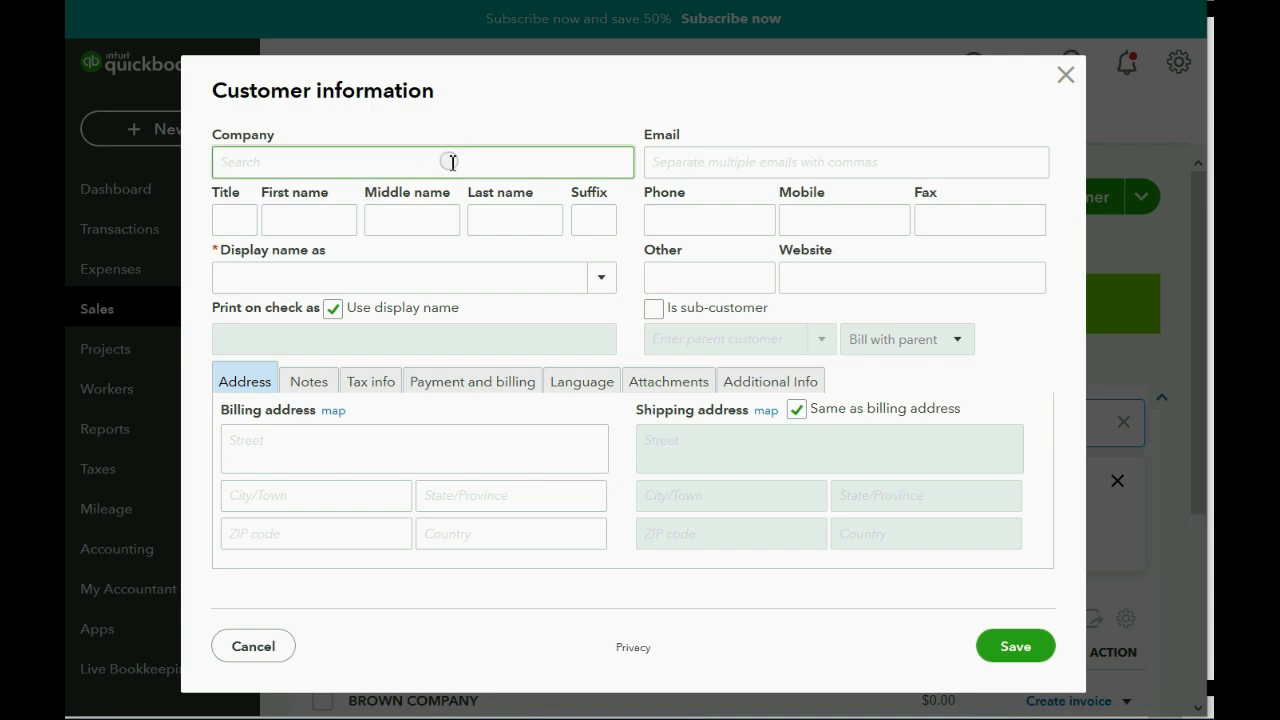
{"action": "type", "text": "KIRSCHBAUM"}
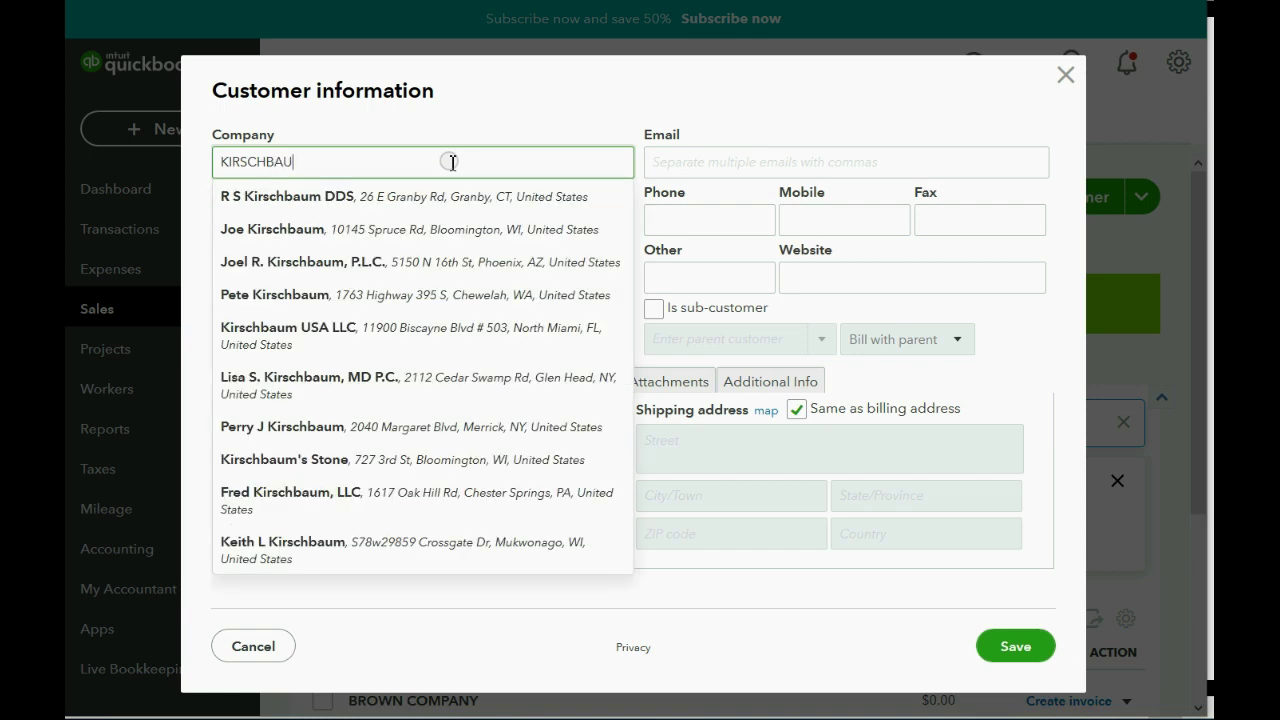
{"action": "left_click", "coordinate": [530, 84]}
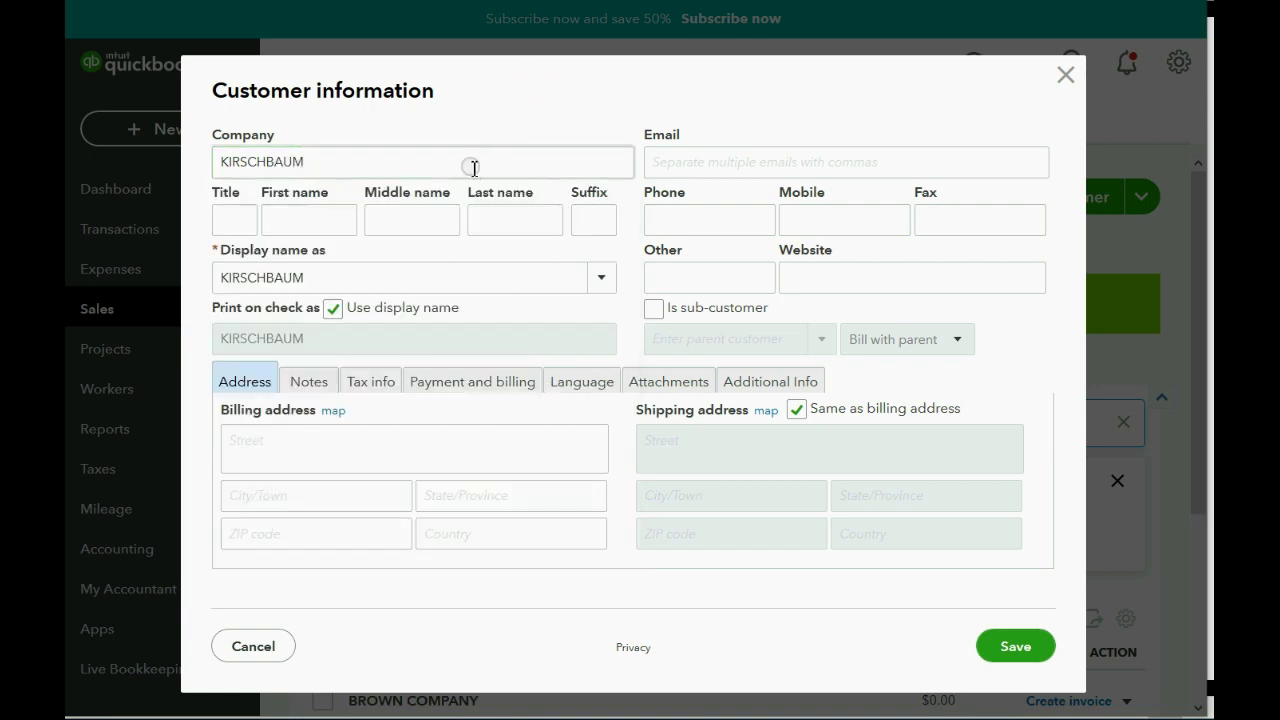
{"action": "left_click", "coordinate": [365, 450]}
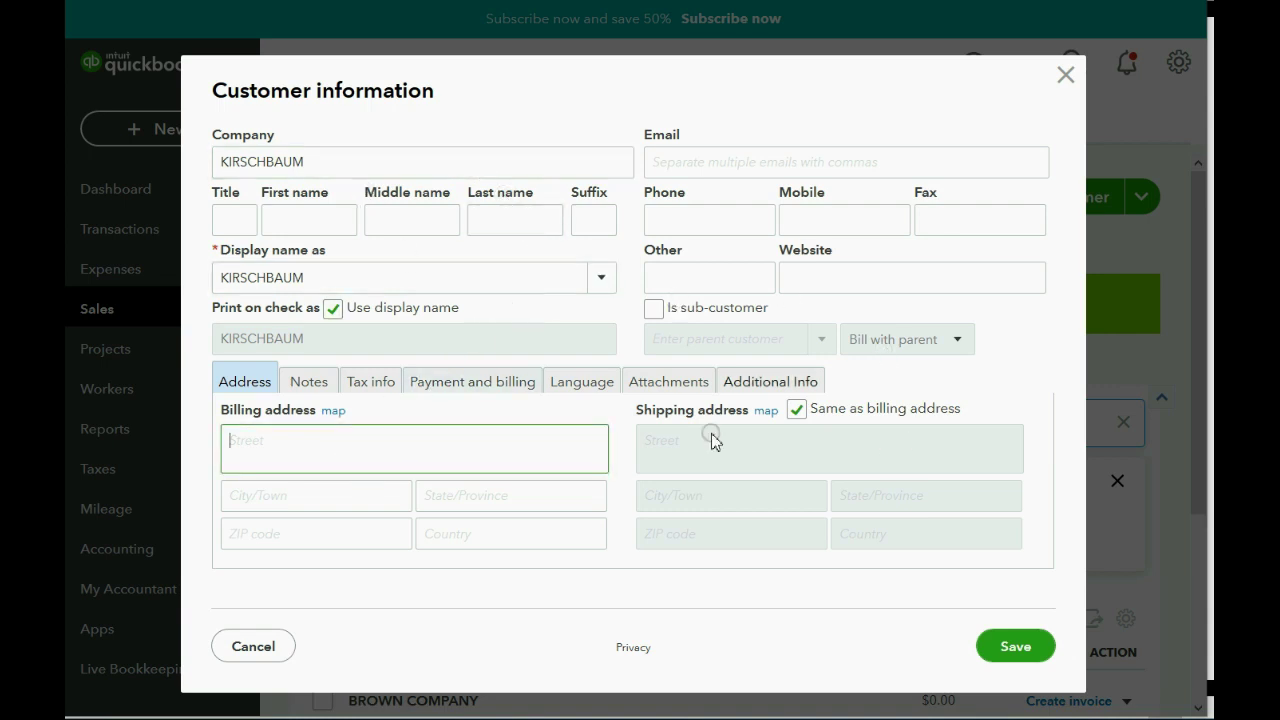
{"action": "left_click", "coordinate": [1010, 644]}
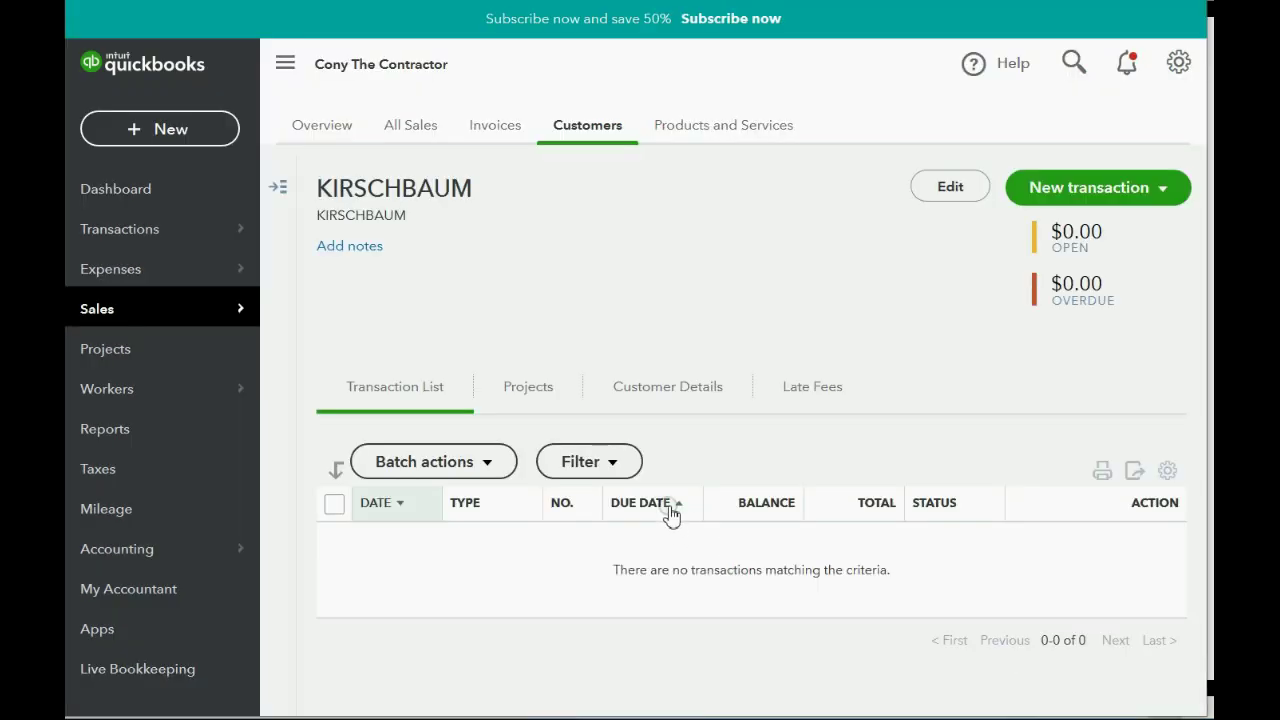
Return to the Customers page and review the listed customers and sub-customers.
{"action": "mouse_move", "coordinate": [130, 318]}
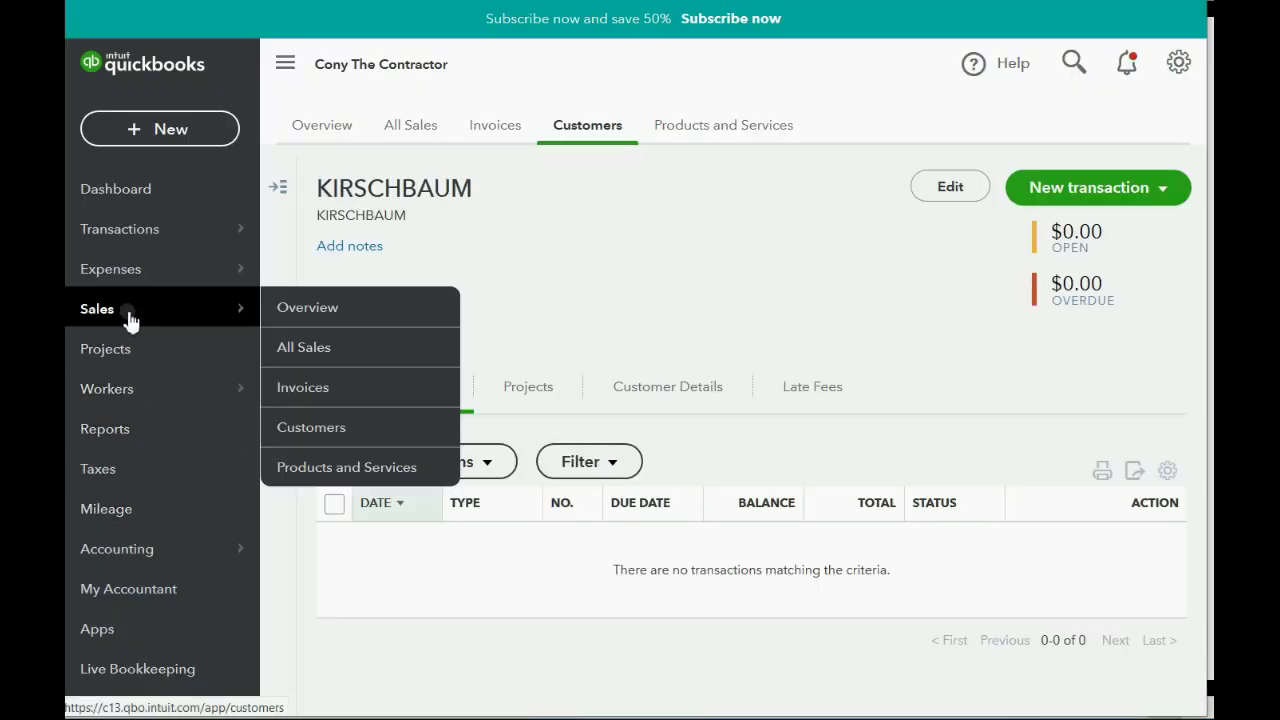
{"action": "left_click", "coordinate": [300, 428]}
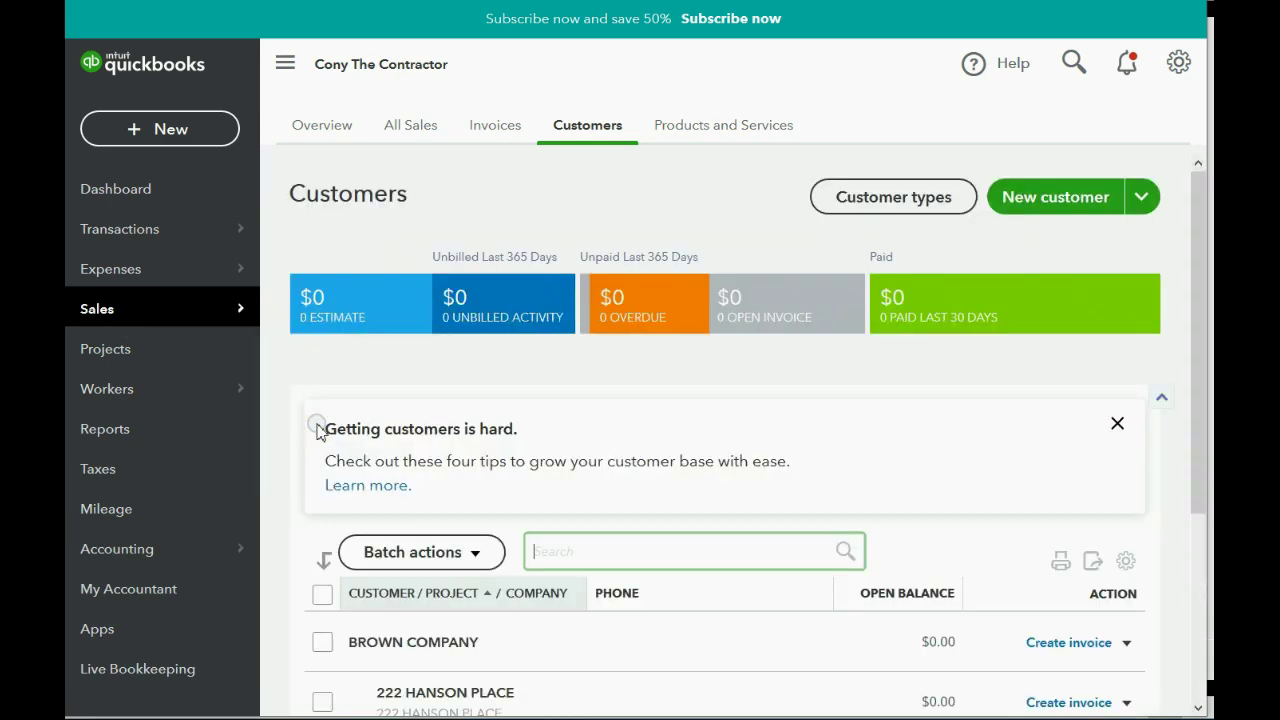
{"action": "scroll", "coordinate": [368, 400], "scroll_direction": "down", "scroll_amount": 3}
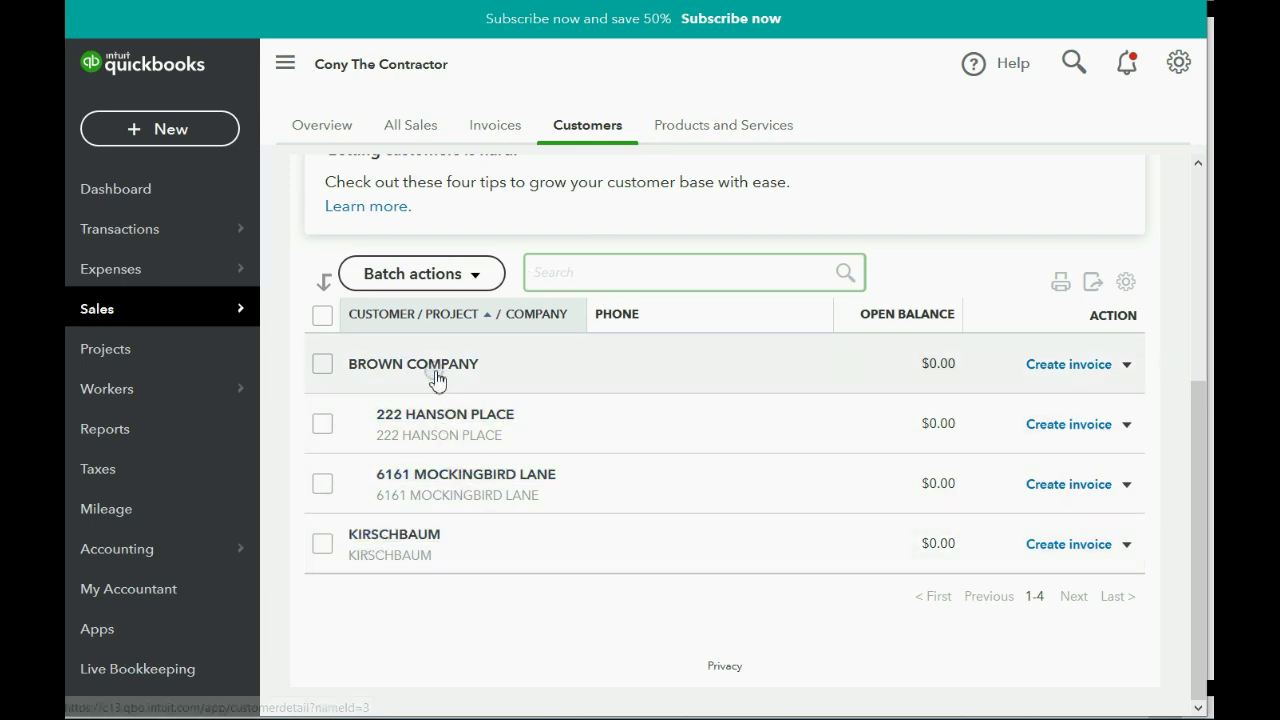
{"action": "scroll", "coordinate": [580, 546], "scroll_direction": "up", "scroll_amount": 4}
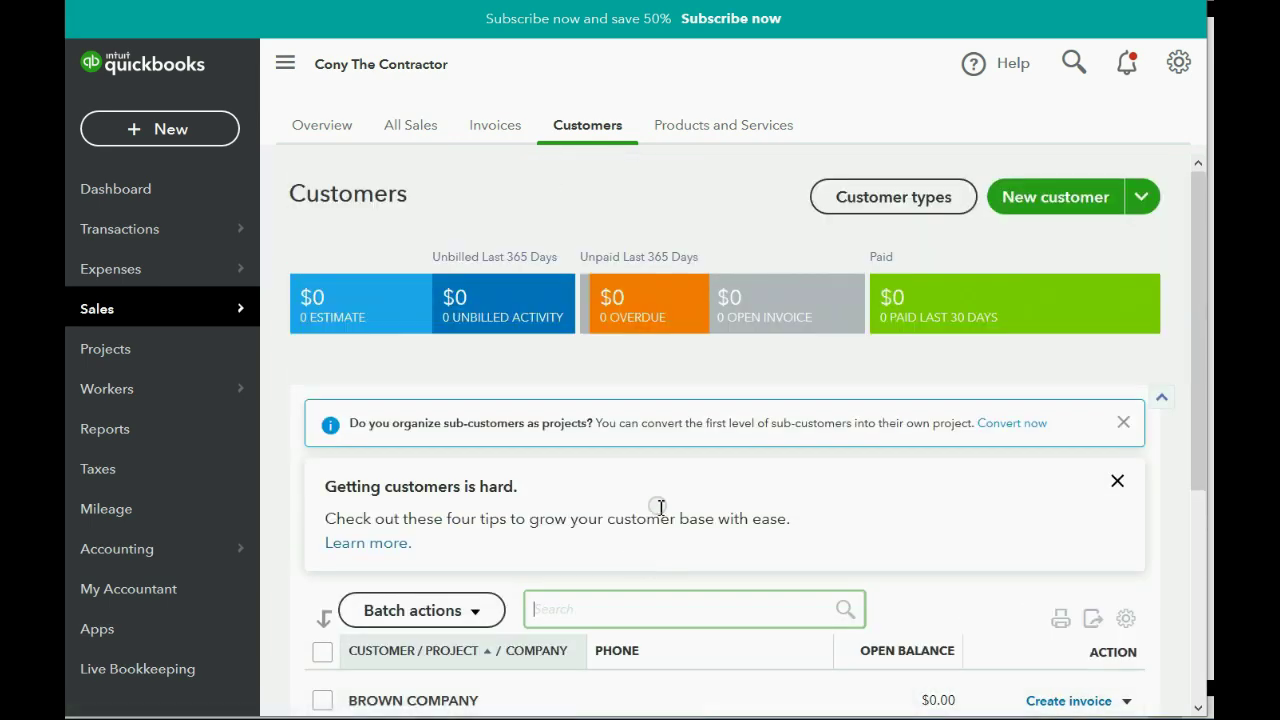
Start another customer record with SOUTHWOODS ROAD BUILDING as the company name.
{"action": "left_click", "coordinate": [1043, 206]}
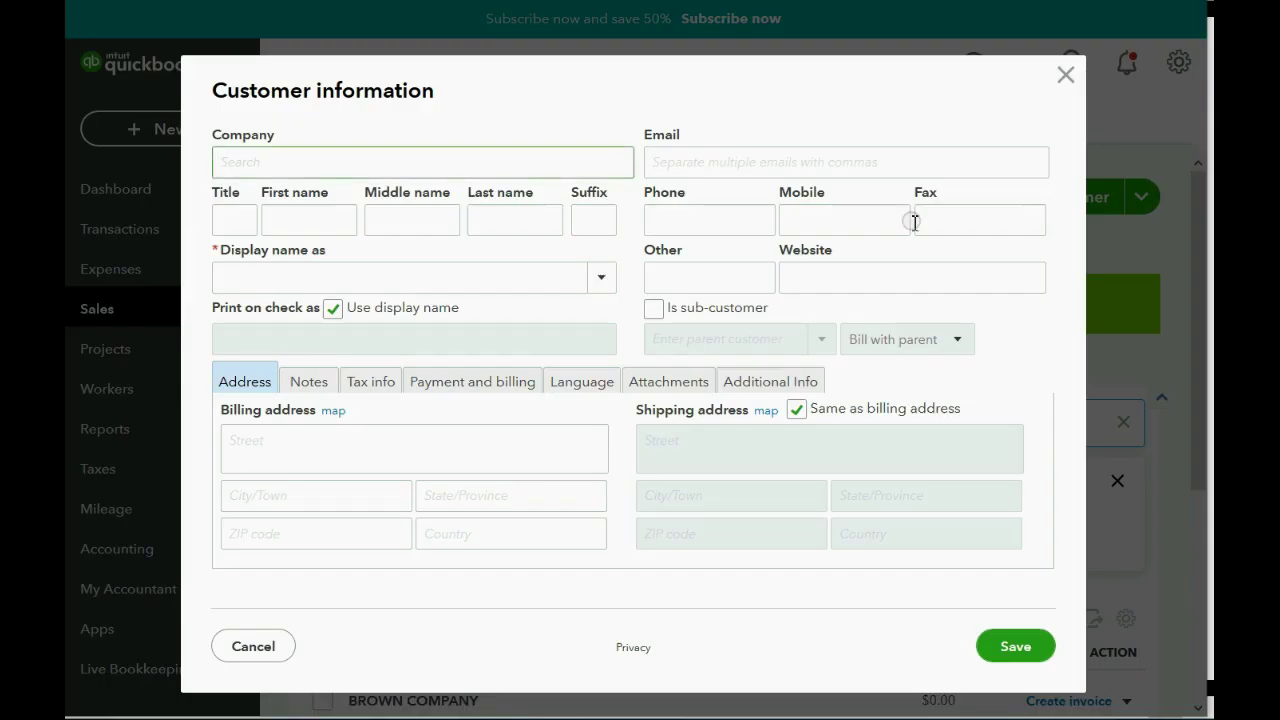
{"action": "left_click", "coordinate": [558, 166]}
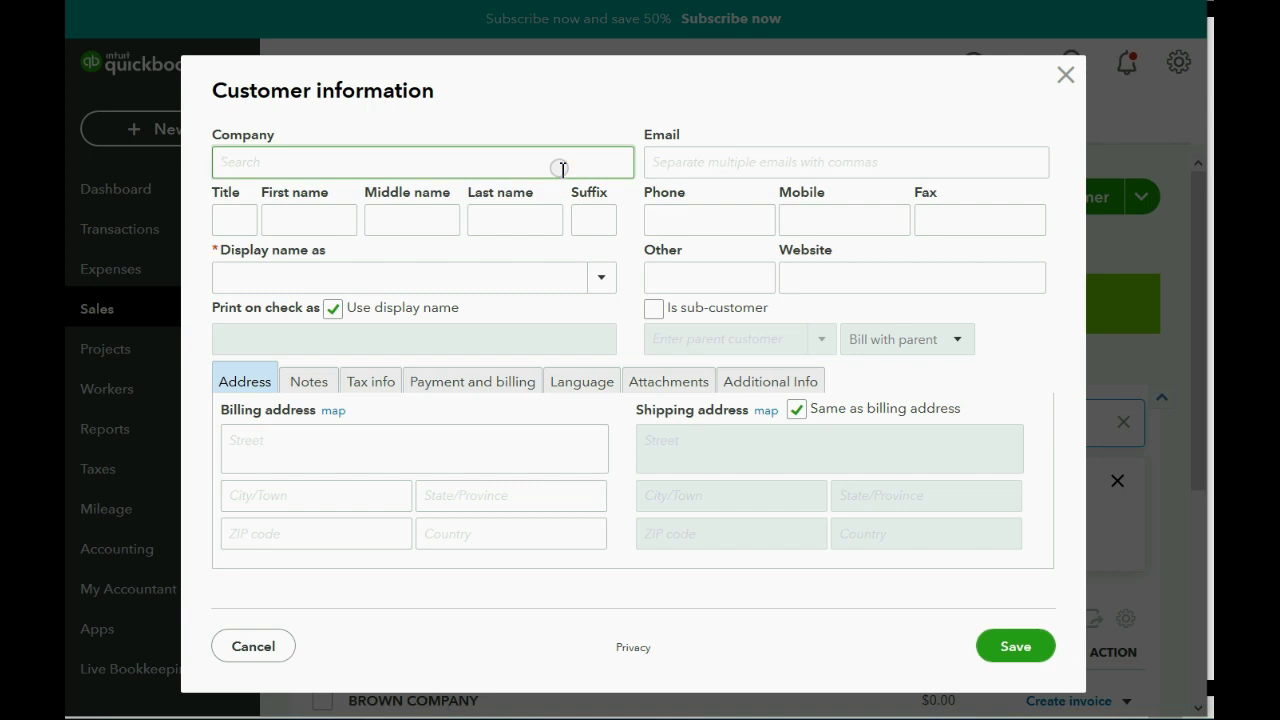
{"action": "type", "text": "SOUT"}
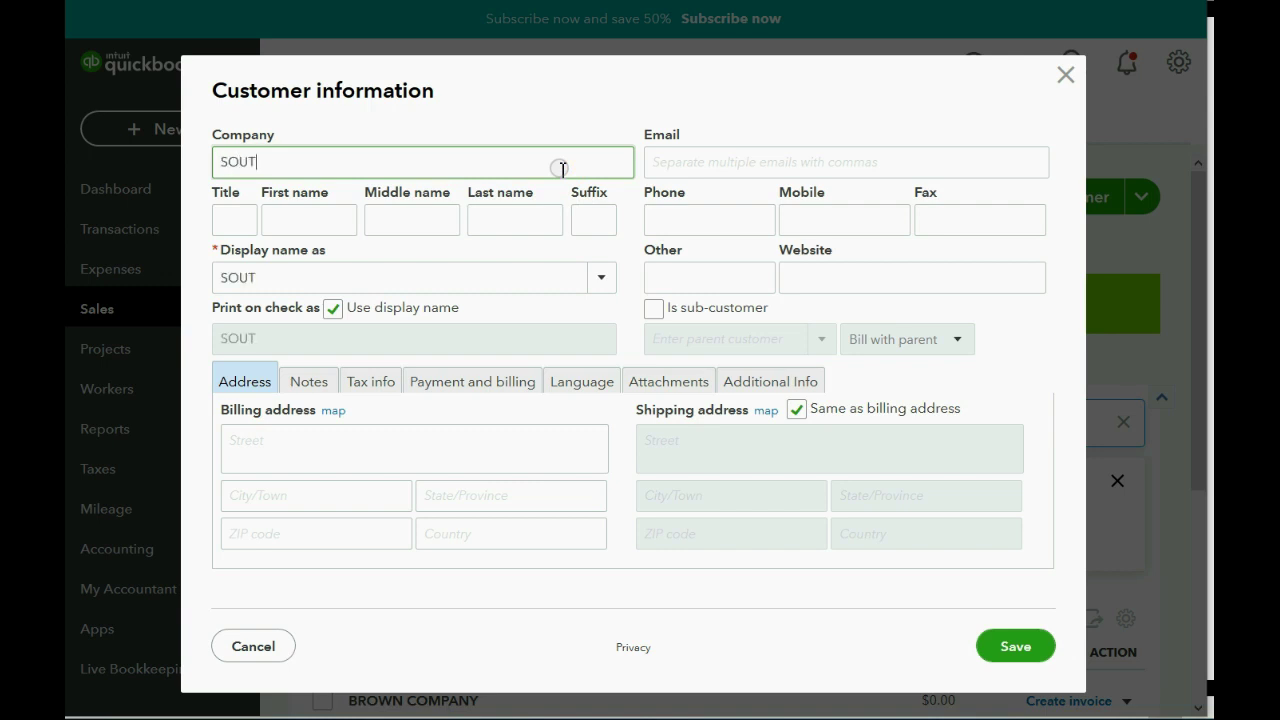
{"action": "type", "text": "HWOODS RO"}
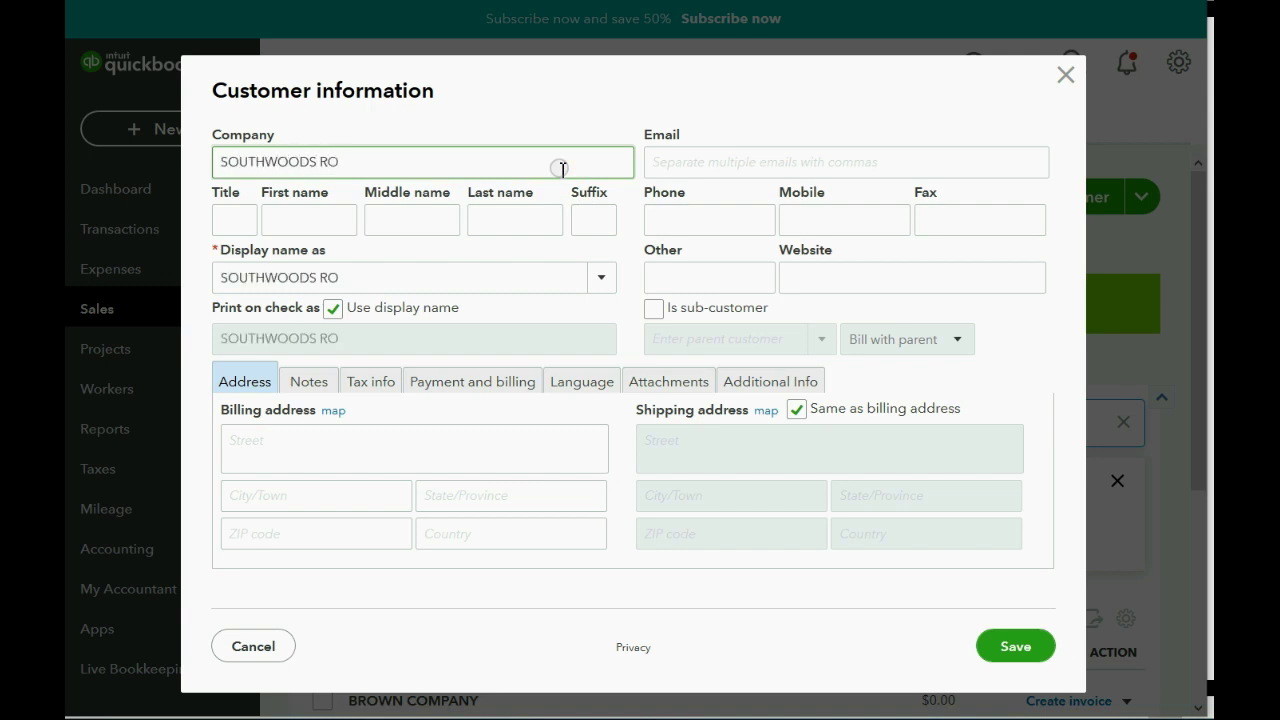
{"action": "type", "text": "AD BUILDING"}
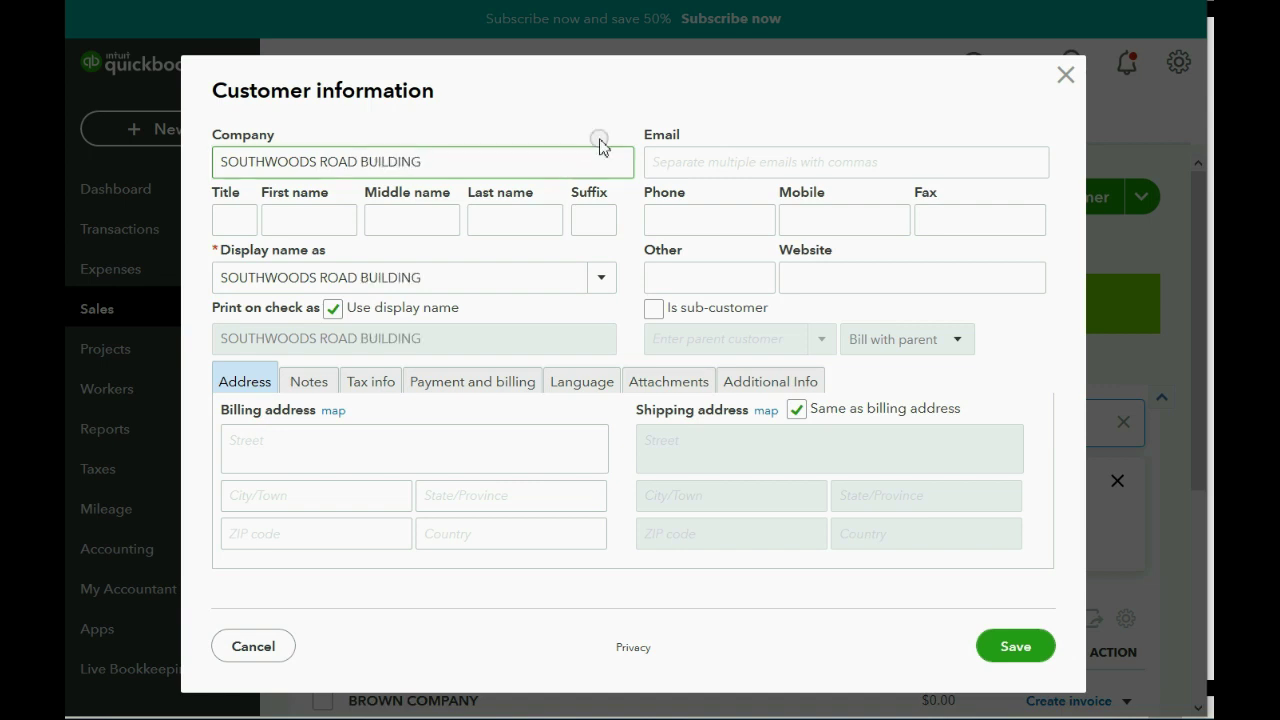
Make the new record a sub-customer of KIRSCHBAUM, billed with parent, and save it.
{"action": "left_click", "coordinate": [654, 310]}
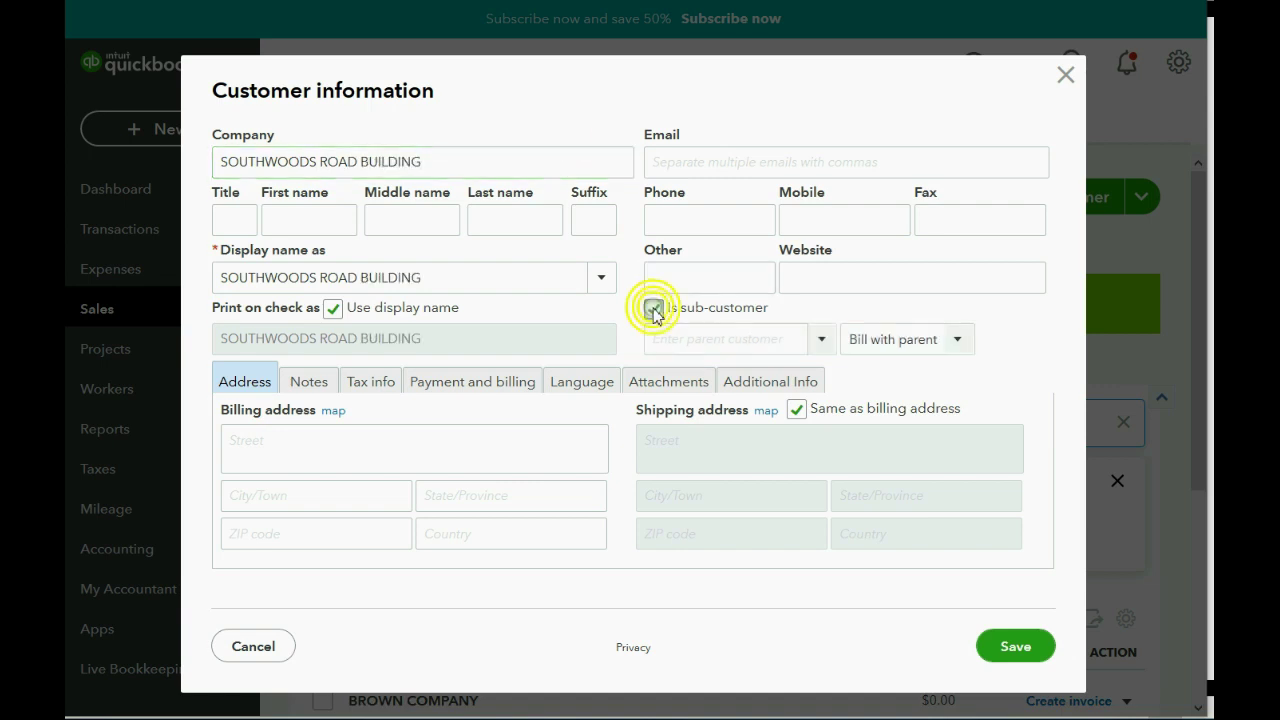
{"action": "left_click", "coordinate": [821, 339]}
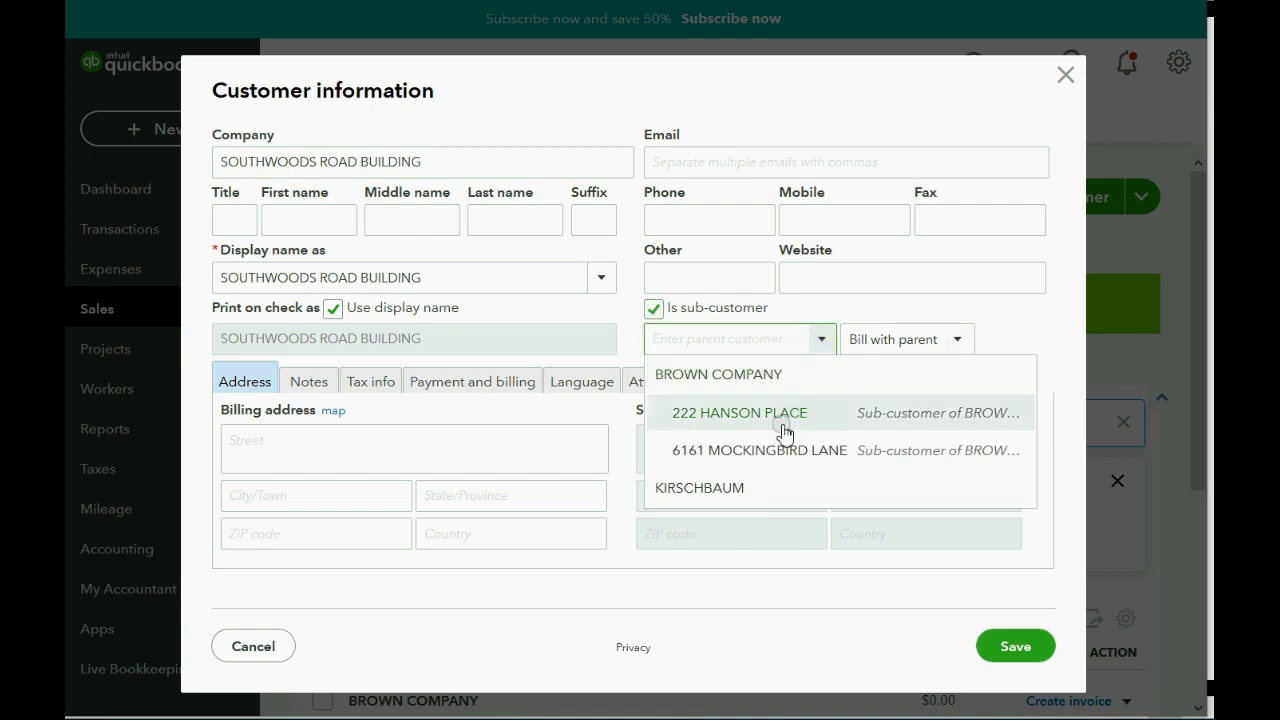
{"action": "left_click", "coordinate": [751, 488]}
{"action": "left_click", "coordinate": [1002, 646]}
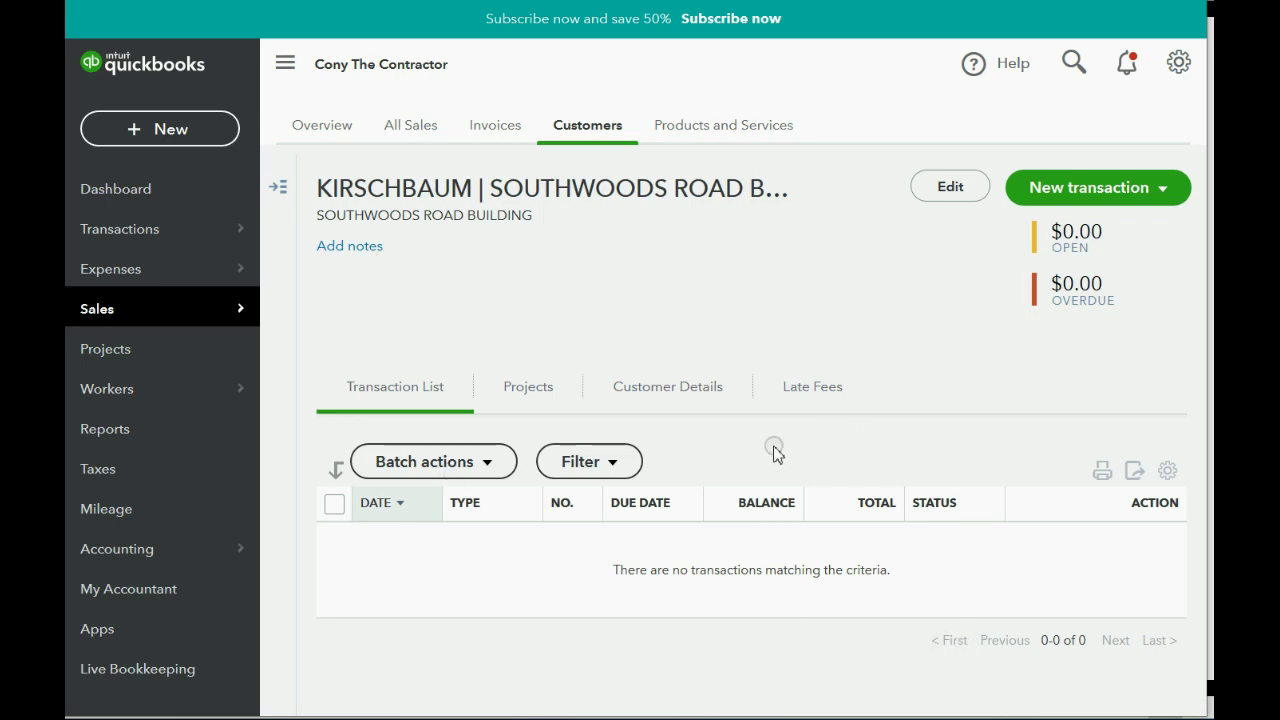
Reopen the Customers page and check the sub-customer entries in the list.
{"action": "mouse_move", "coordinate": [163, 314]}
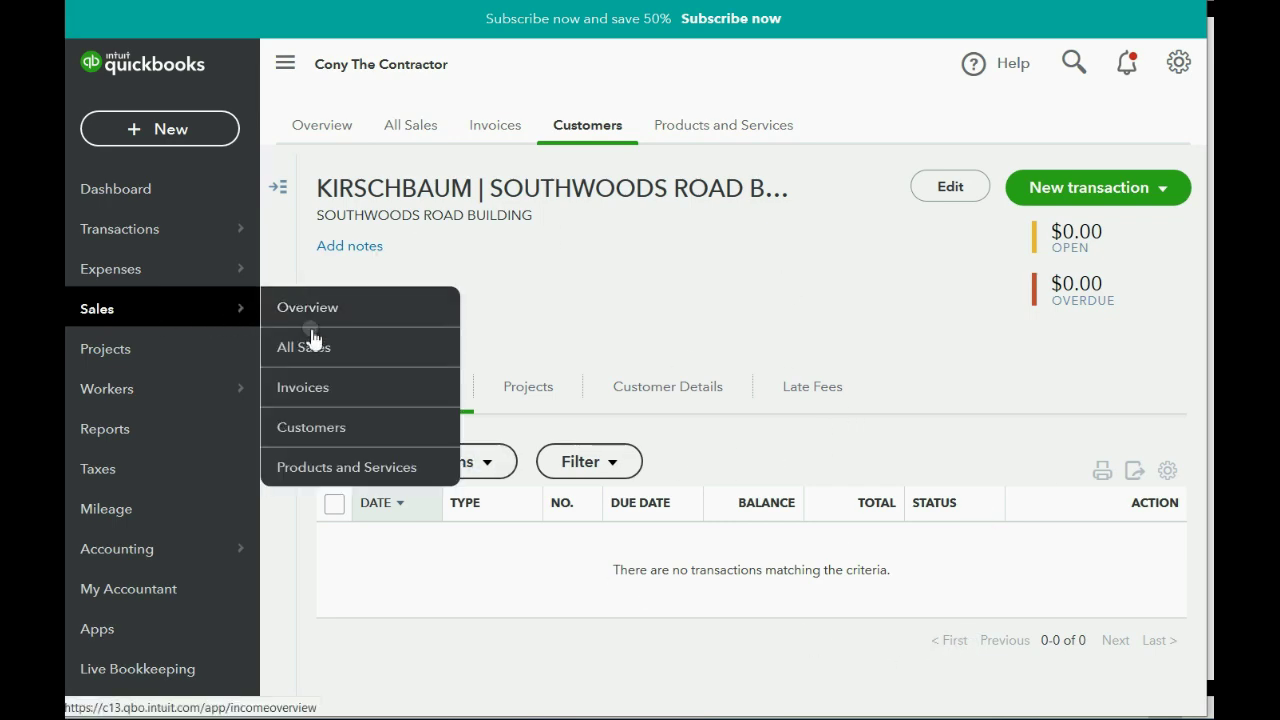
{"action": "left_click", "coordinate": [318, 426]}
{"action": "scroll", "coordinate": [489, 323], "scroll_direction": "down", "scroll_amount": 3}
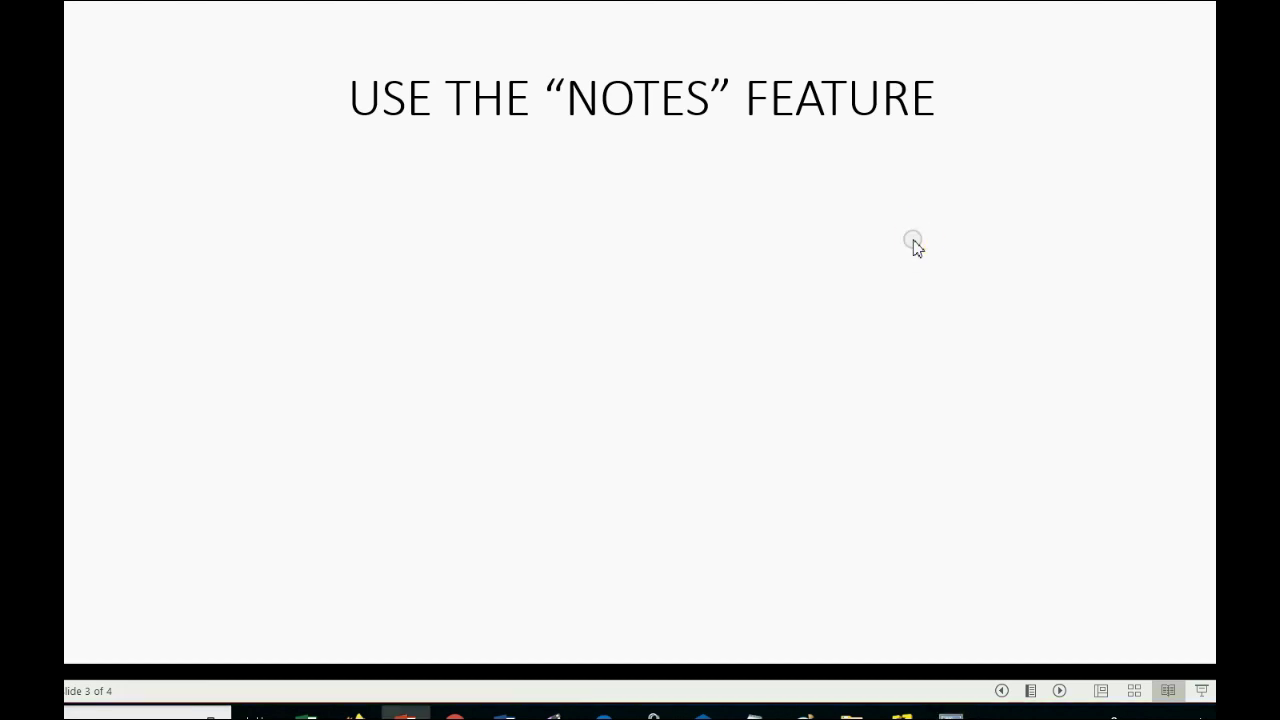
{"action": "left_click", "coordinate": [913, 242]}
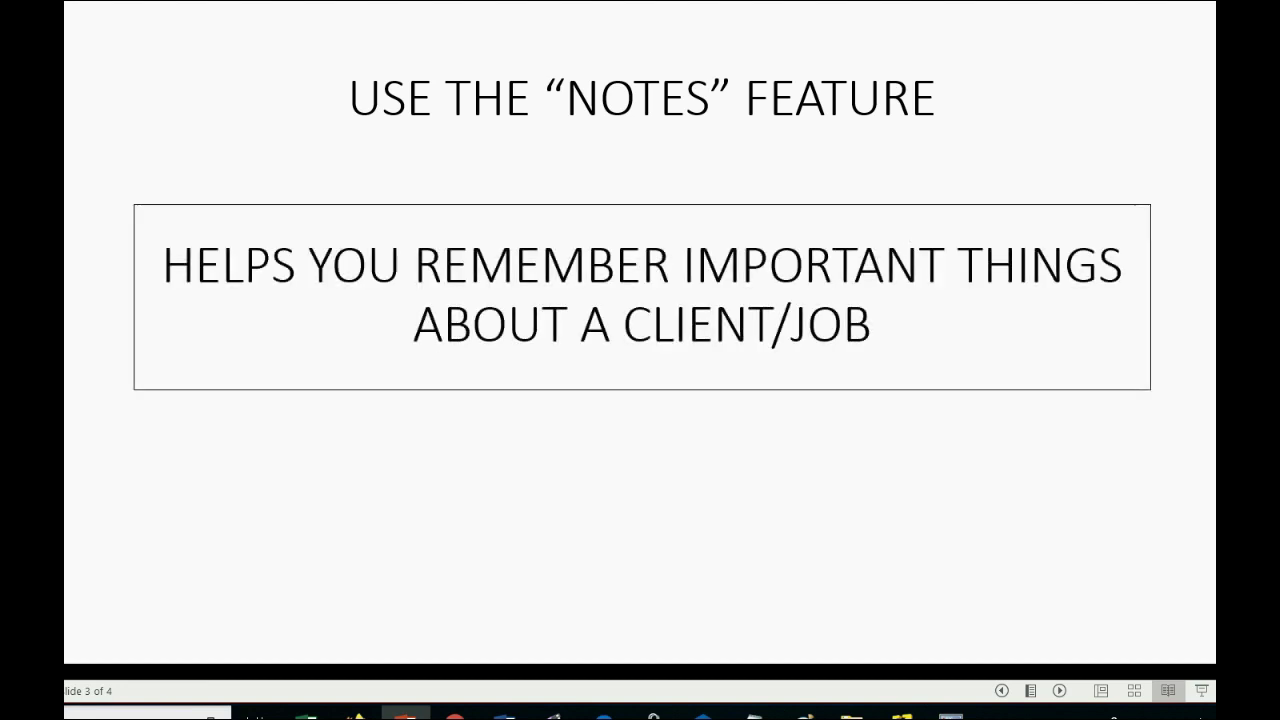
{"action": "key", "text": "Right"}
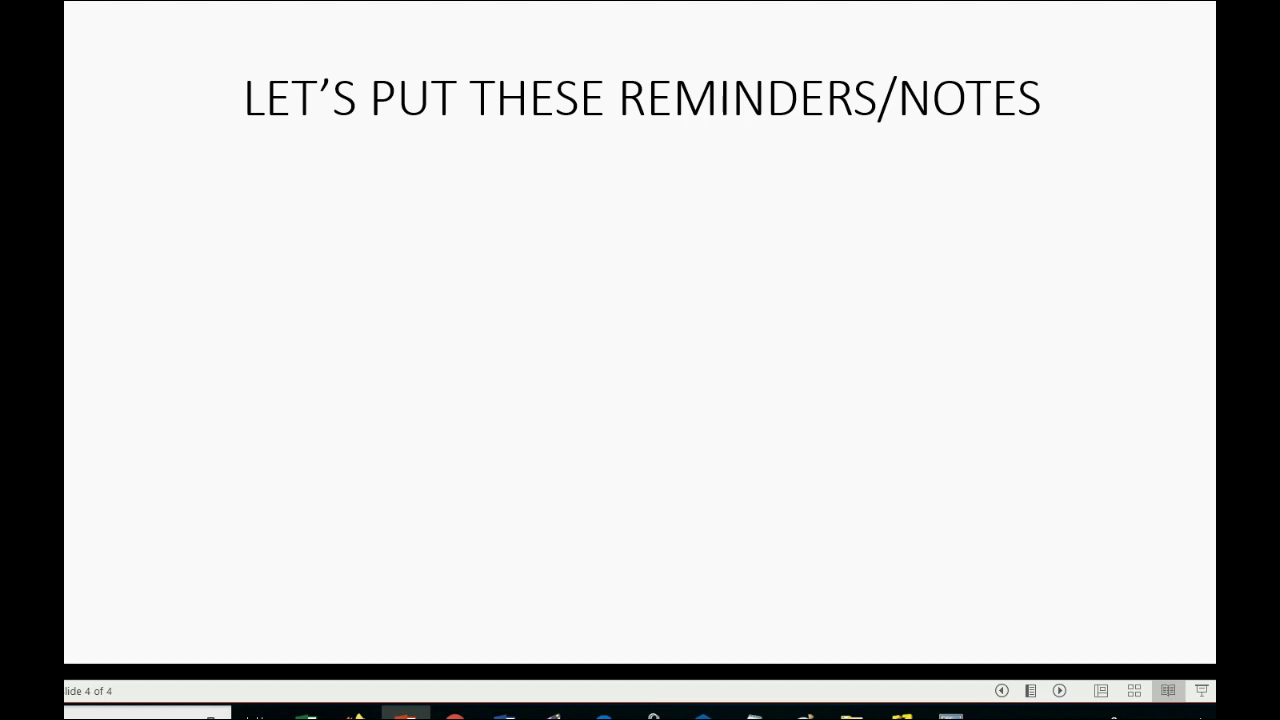
{"action": "key", "text": "Right"}
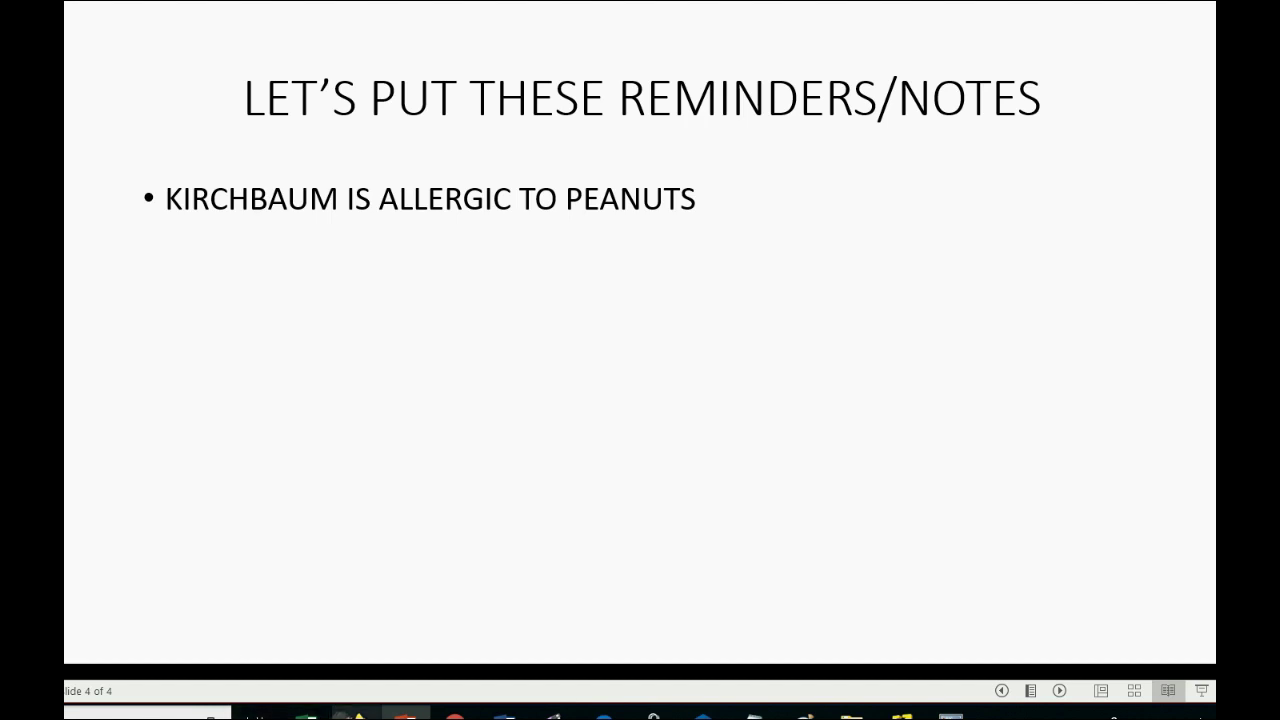
{"action": "left_click", "coordinate": [355, 714]}
{"action": "mouse_move", "coordinate": [143, 303]}
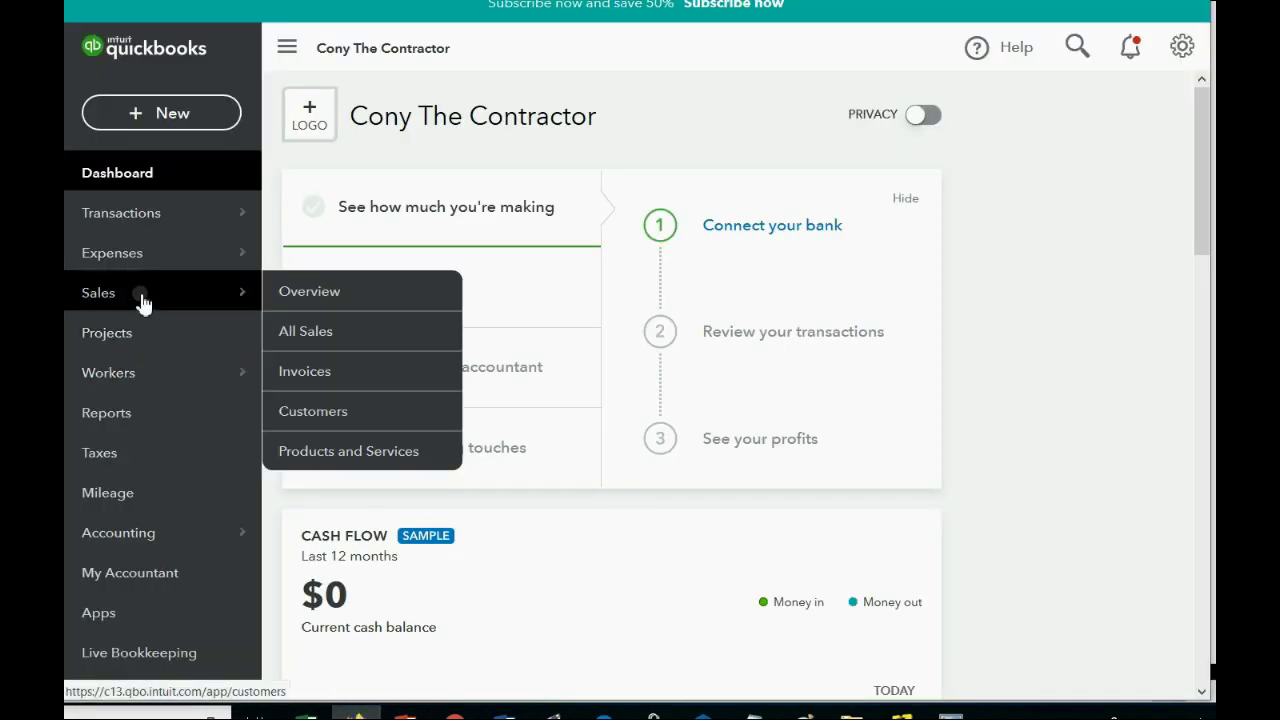
{"action": "left_click", "coordinate": [335, 418]}
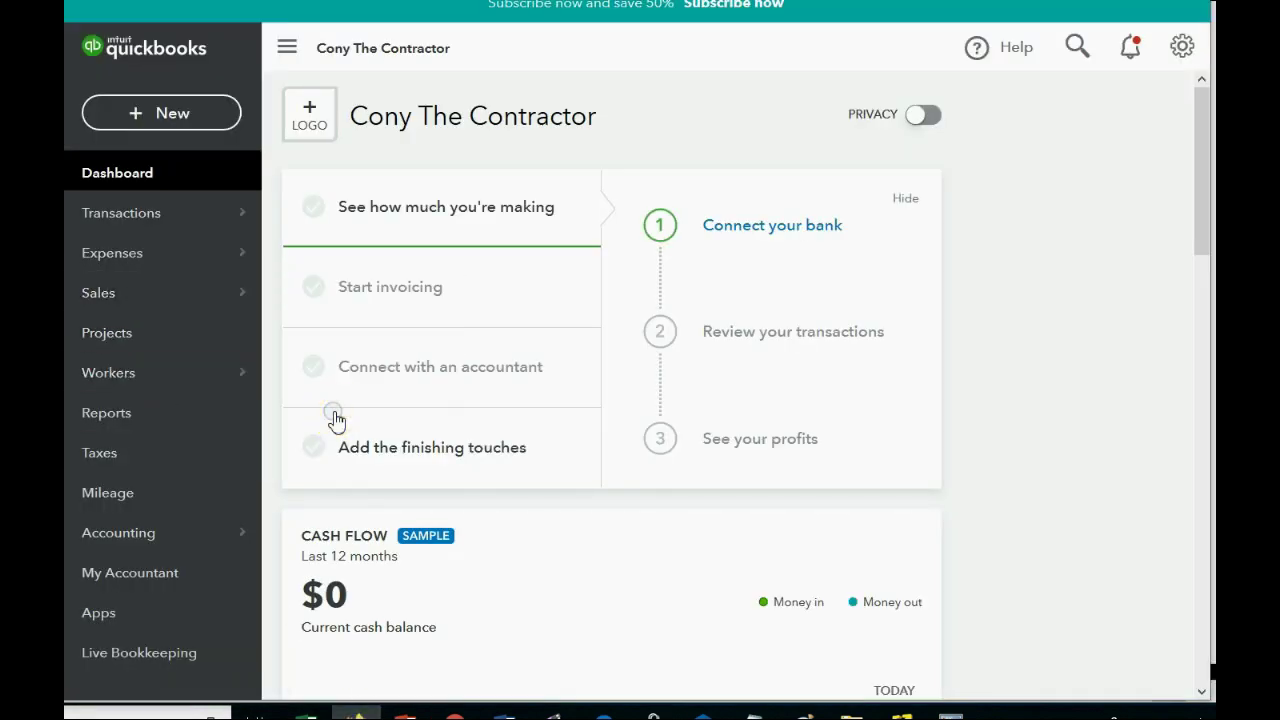
{"action": "scroll", "coordinate": [380, 420], "scroll_direction": "down", "scroll_amount": 3}
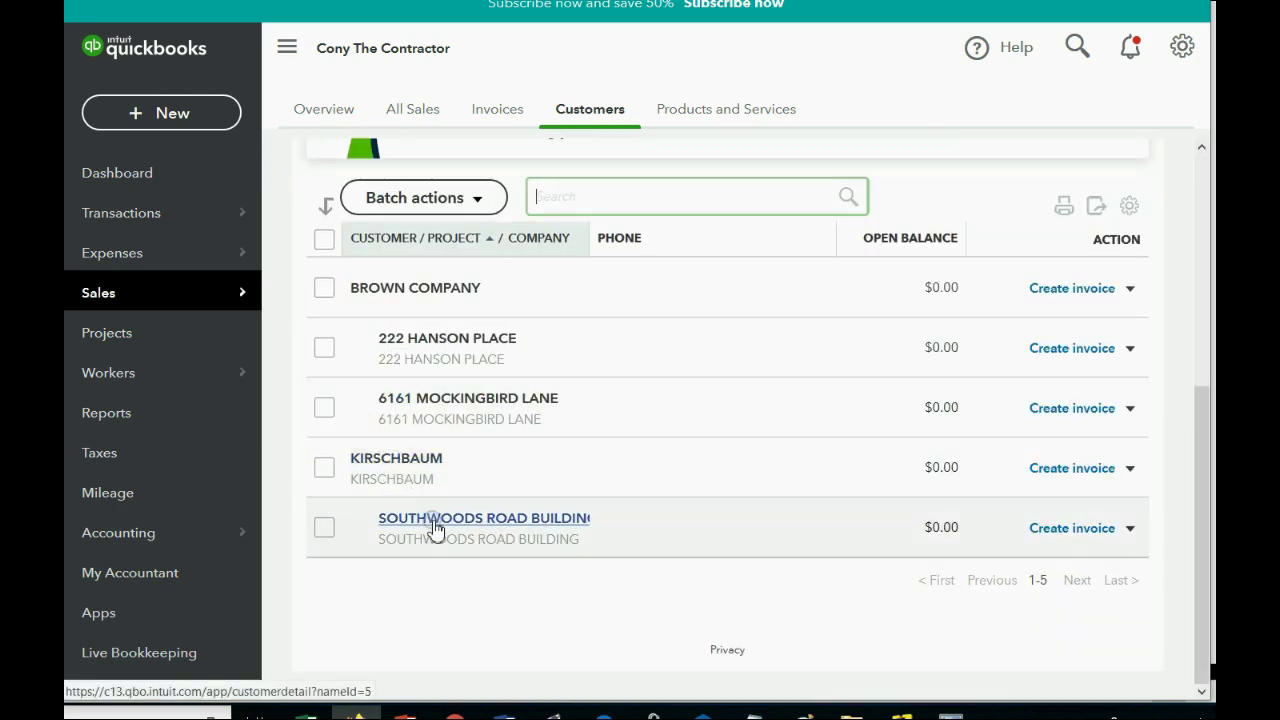
{"action": "left_click", "coordinate": [400, 459]}
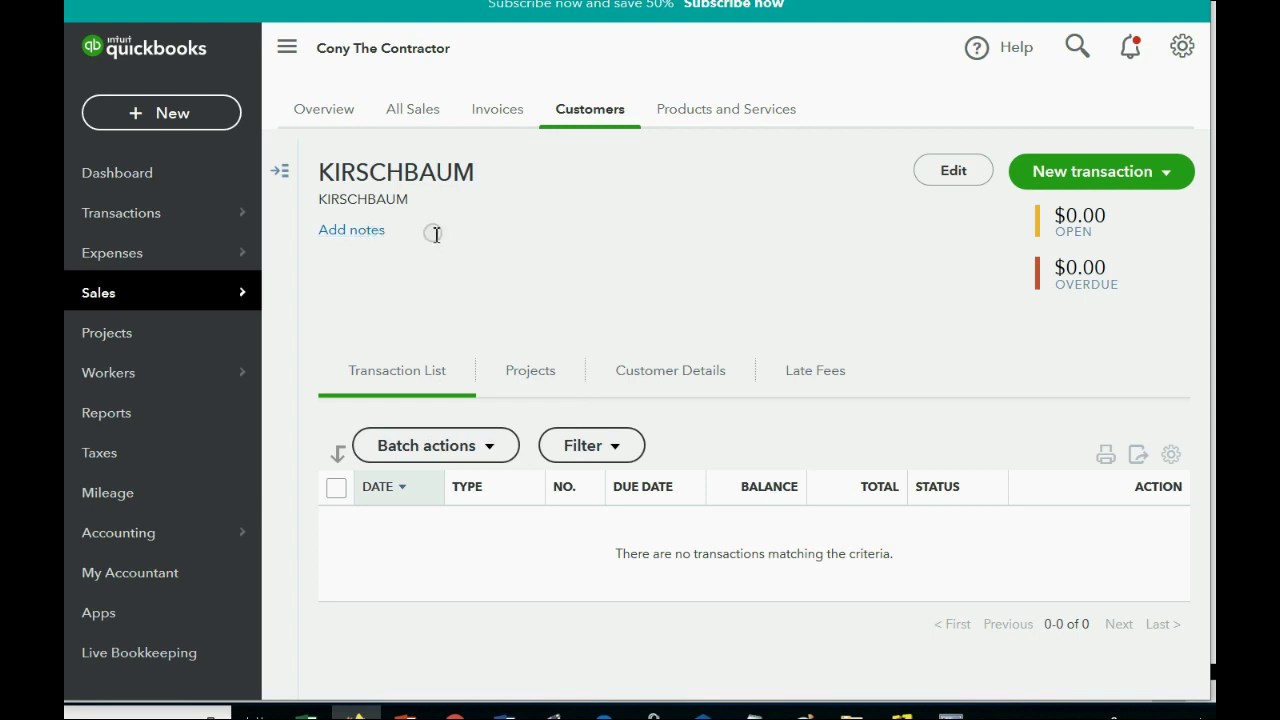
Add the note "aLERGIC tO pENUTS" to the KIRSCHBAUM customer record.
{"action": "left_click", "coordinate": [377, 233]}
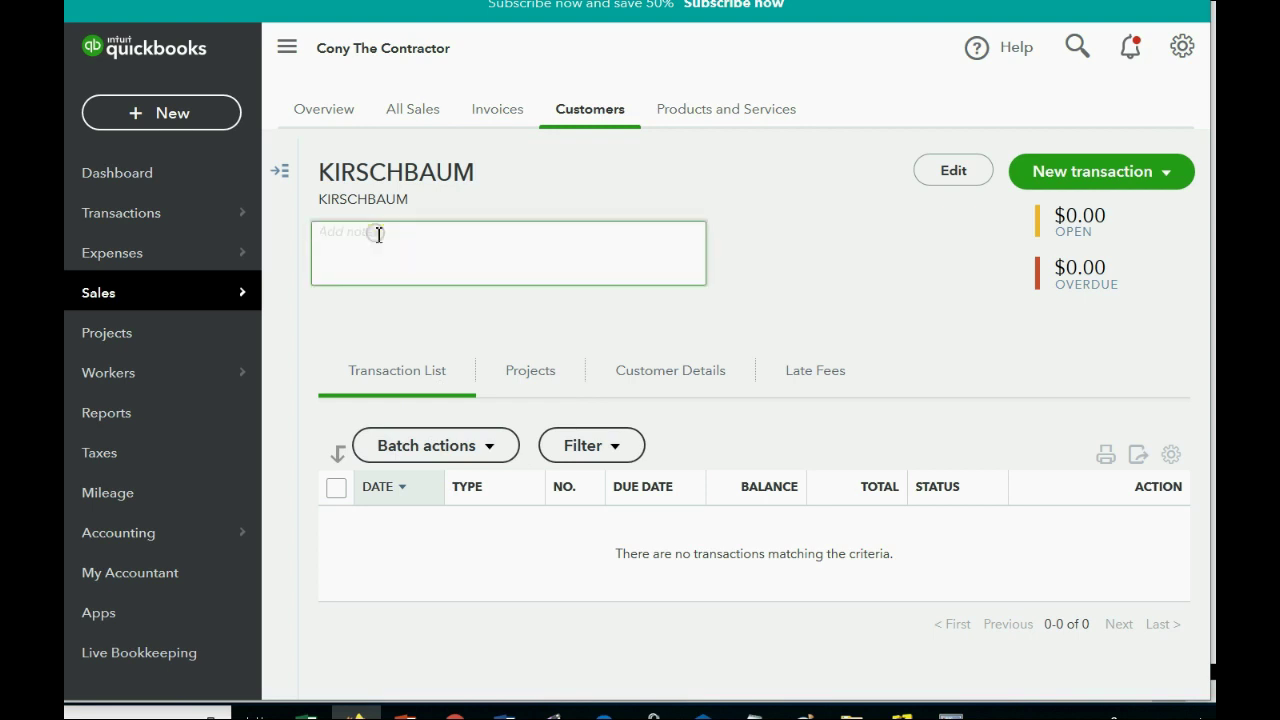
{"action": "left_click", "coordinate": [375, 250]}
{"action": "type", "text": "aLERGIC"}
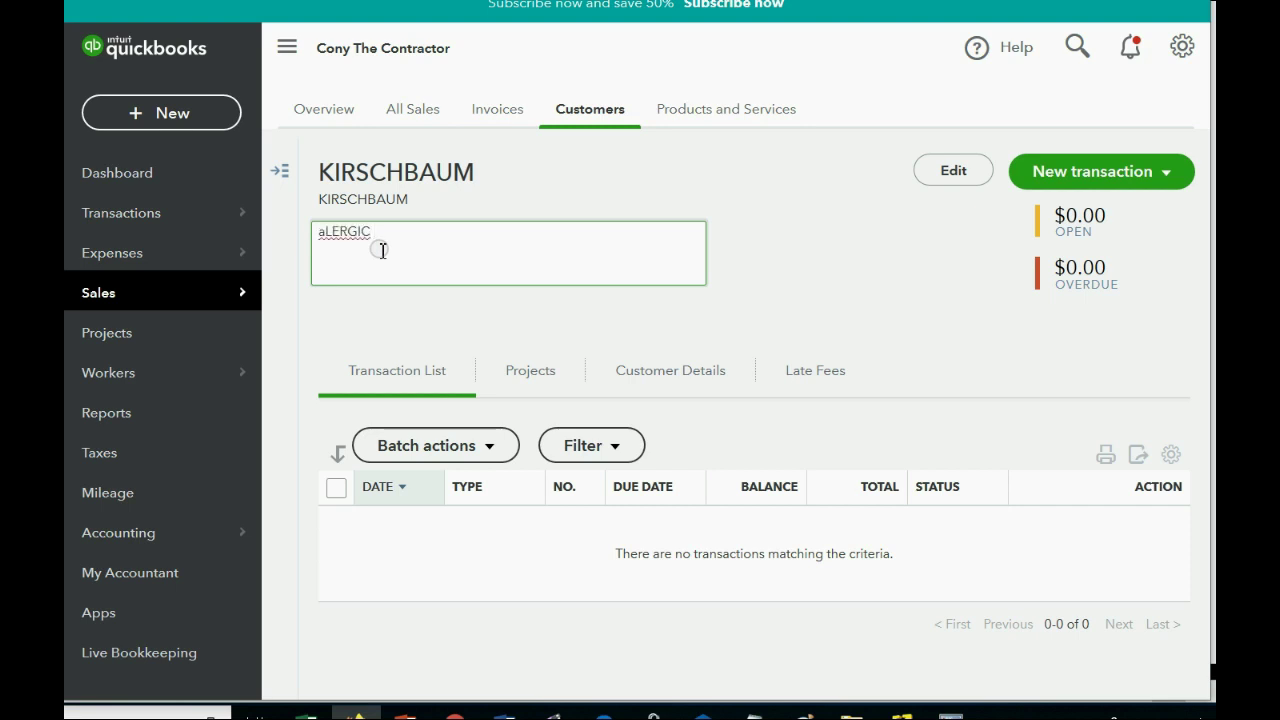
{"action": "type", "text": " tO pENUTS"}
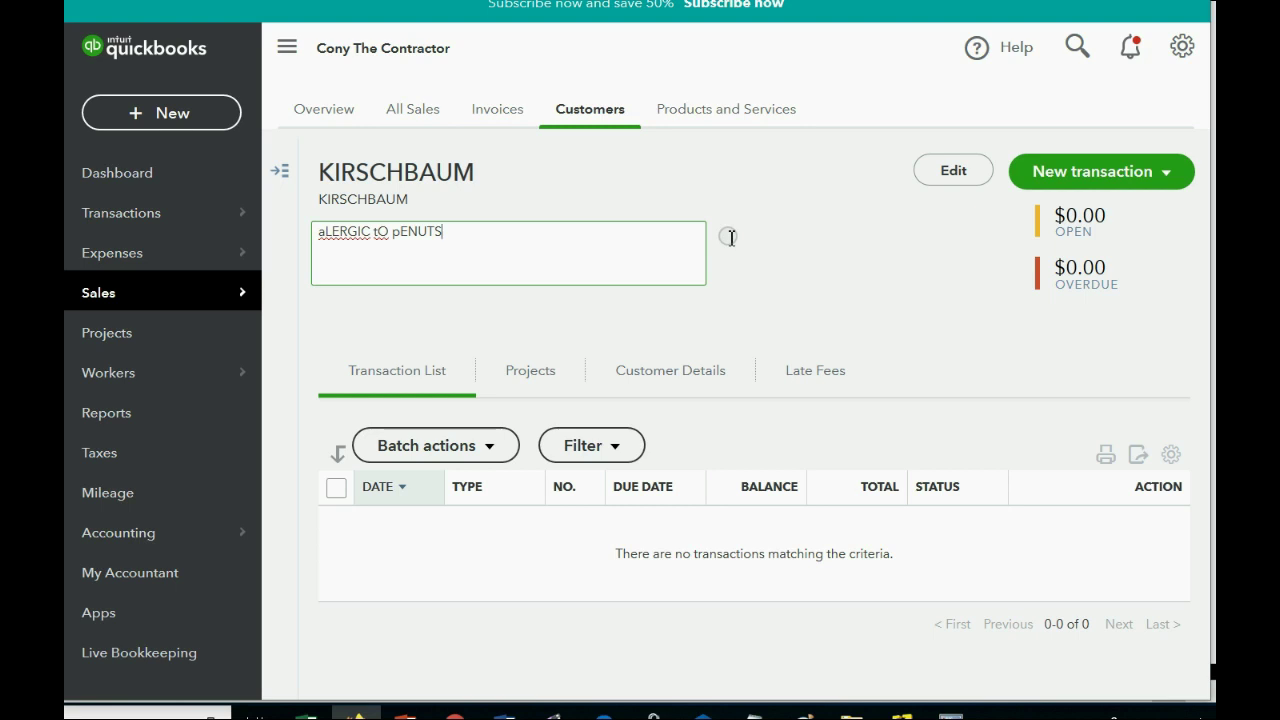
{"action": "left_click", "coordinate": [955, 172]}
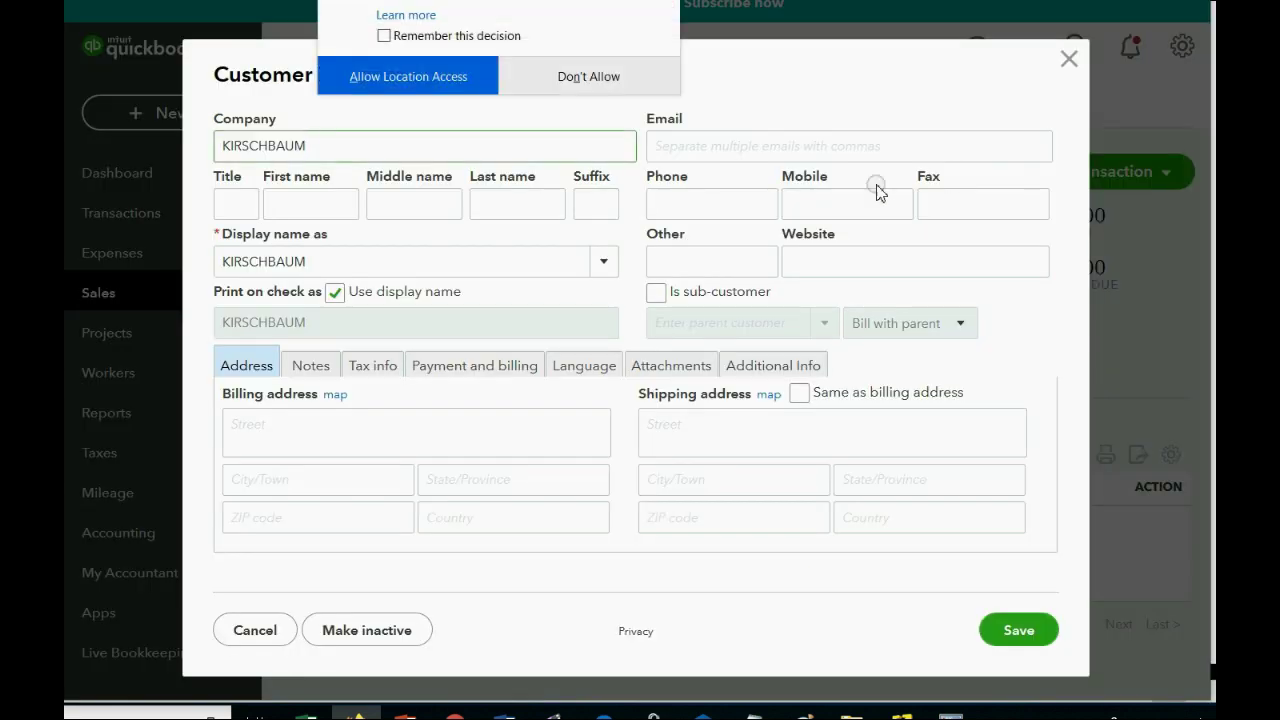
{"action": "left_click", "coordinate": [590, 78]}
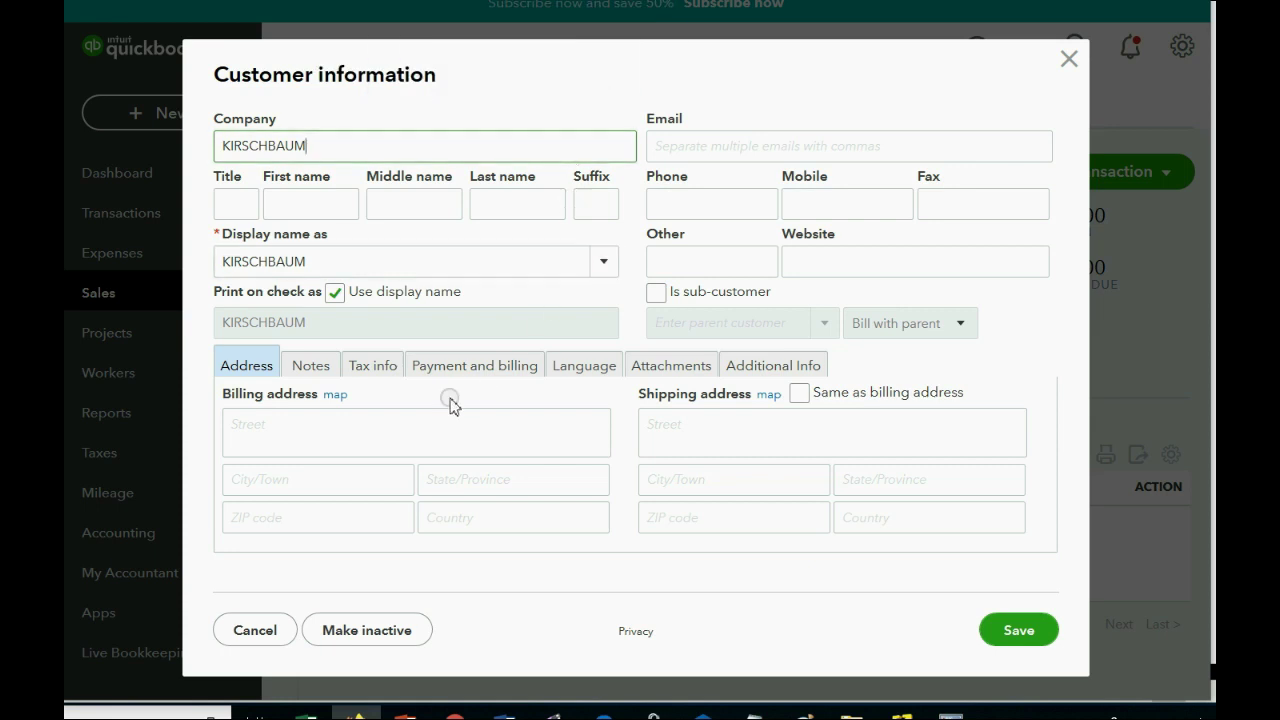
{"action": "left_click", "coordinate": [324, 368]}
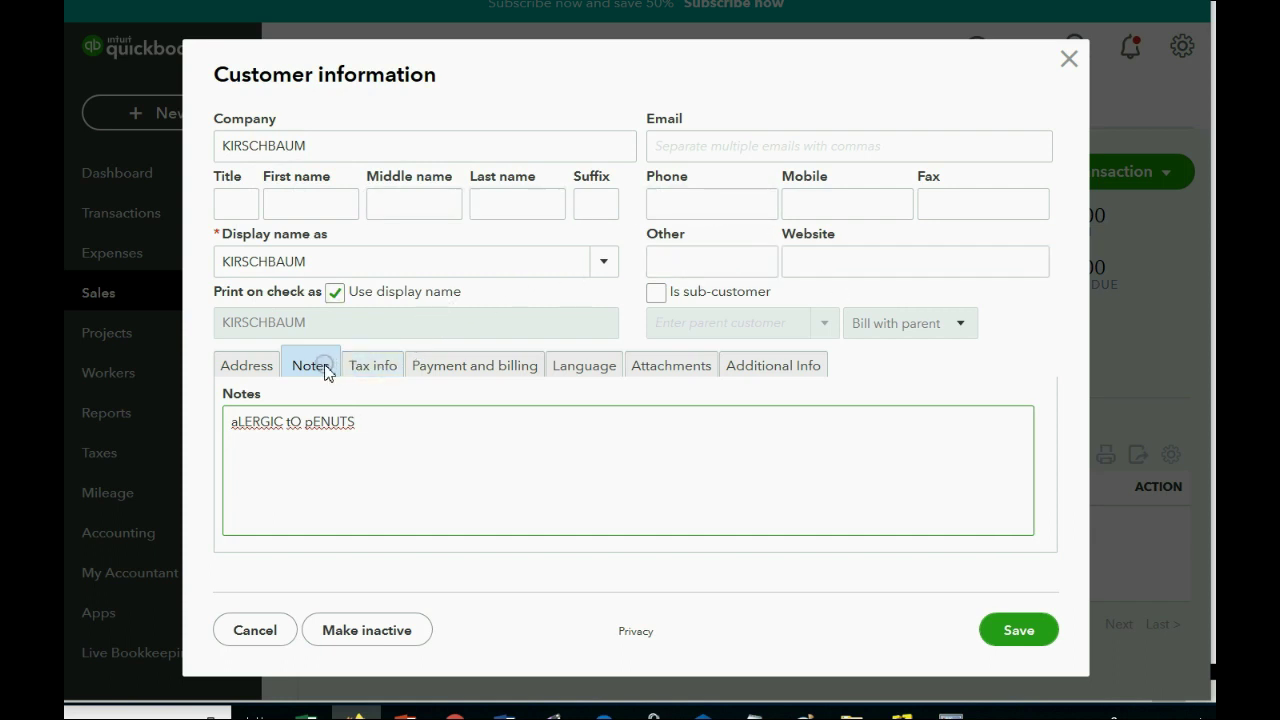
Look through the language, attachments, additional info, payment and tax sections, return to the notes and save the KIRSCHBAUM record.
{"action": "left_click", "coordinate": [596, 368]}
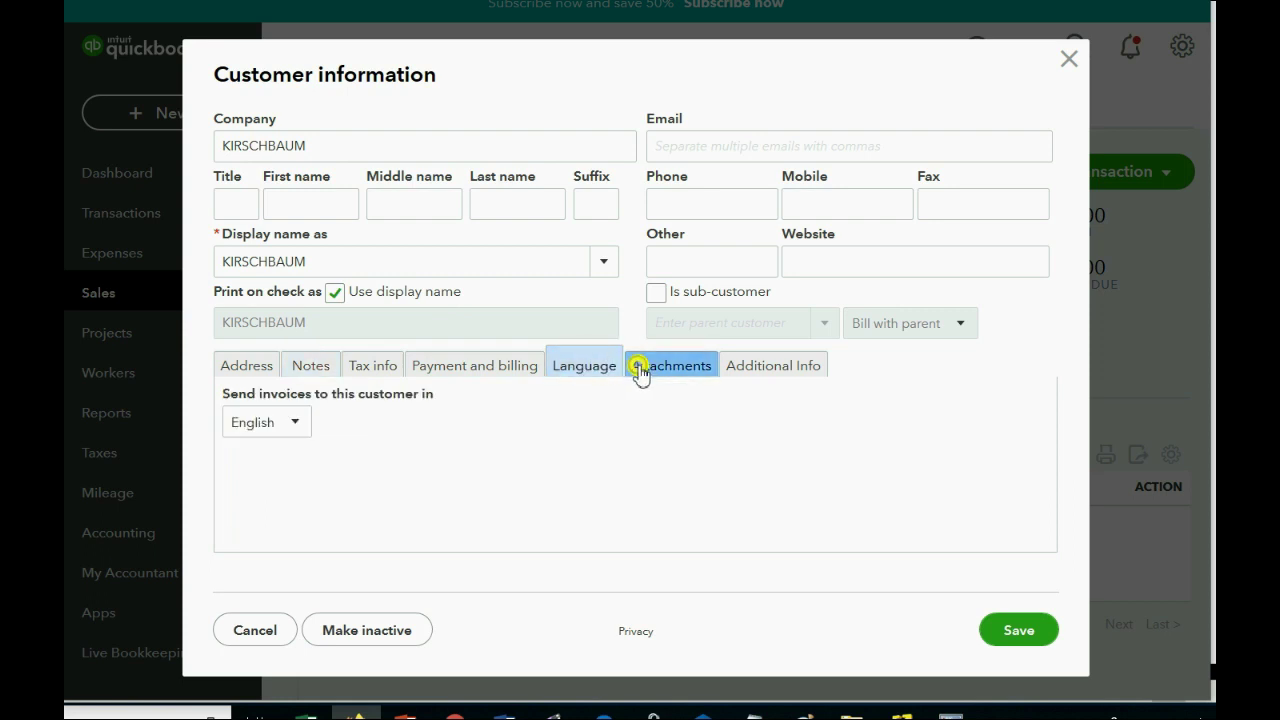
{"action": "left_click", "coordinate": [700, 368]}
{"action": "left_click", "coordinate": [740, 365]}
{"action": "left_click", "coordinate": [503, 364]}
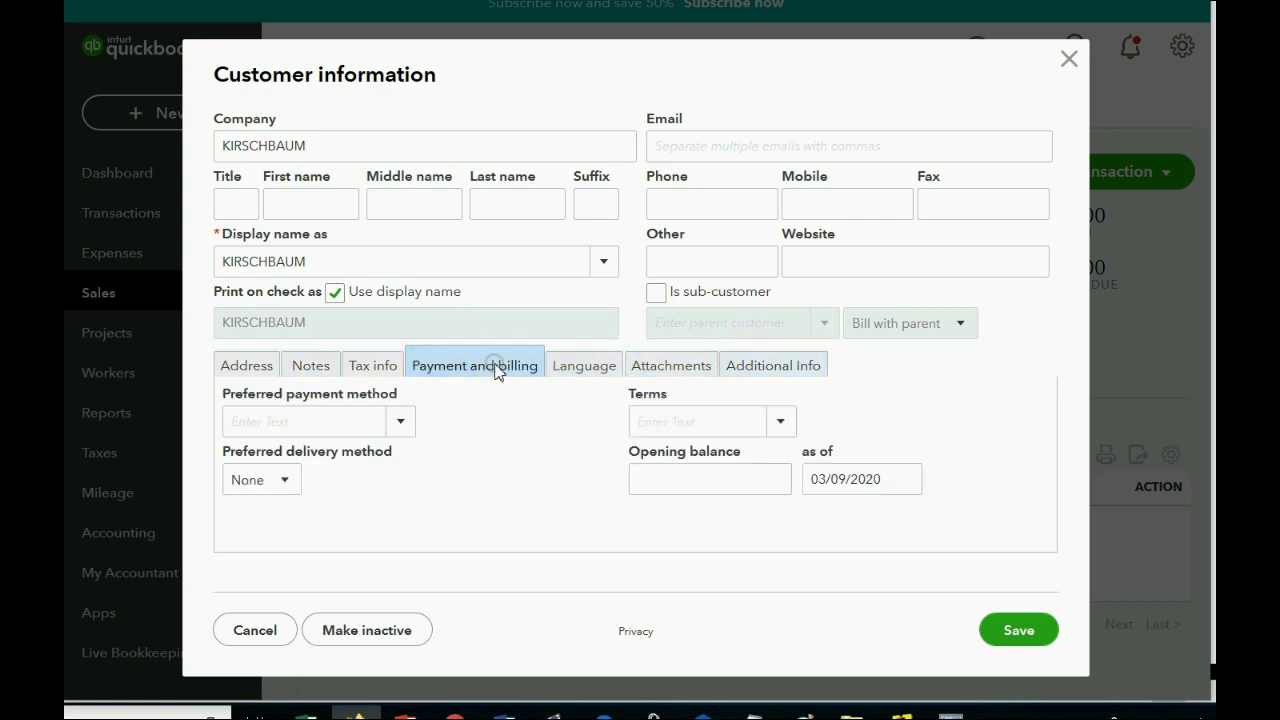
{"action": "left_click", "coordinate": [380, 368]}
{"action": "left_click", "coordinate": [311, 366]}
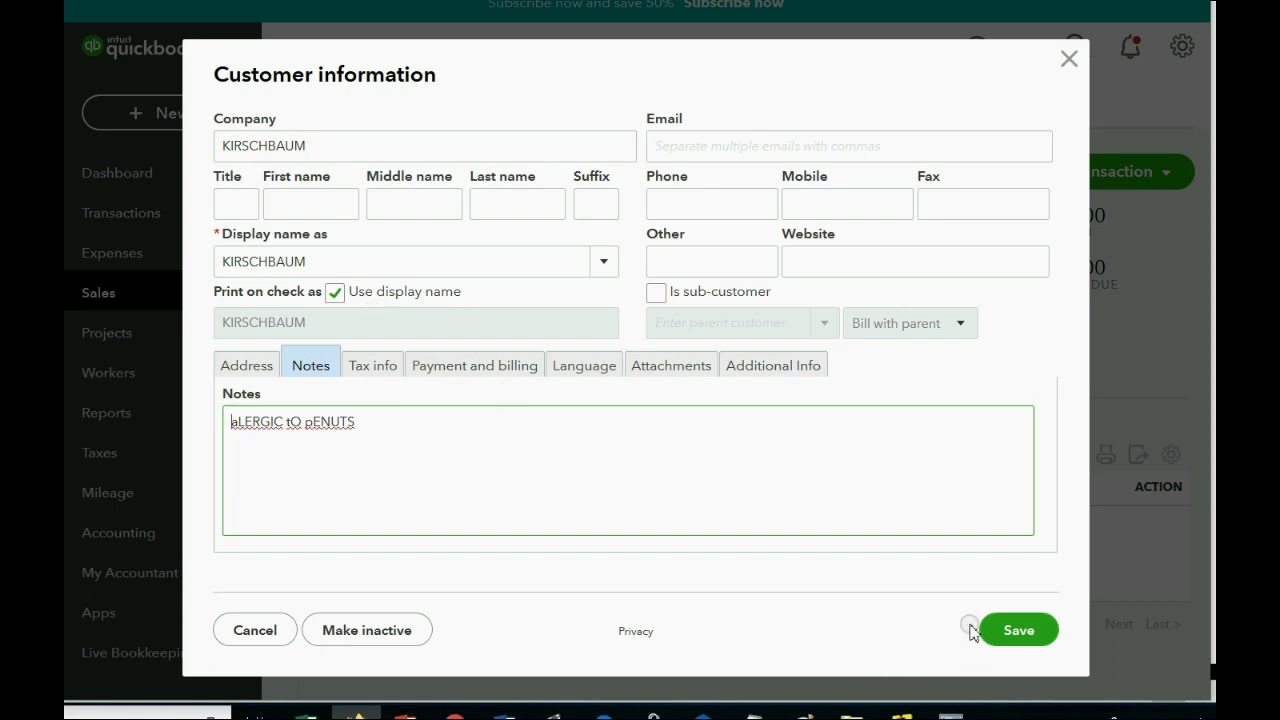
{"action": "left_click", "coordinate": [1001, 632]}
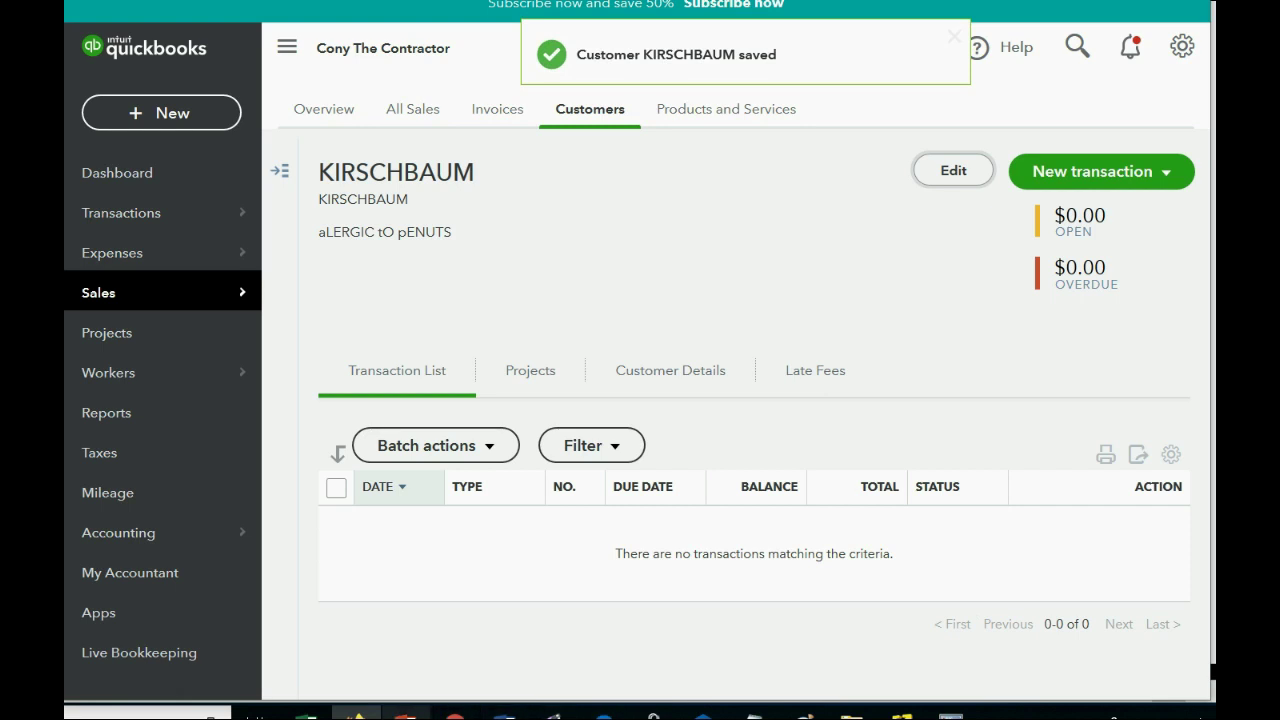
Check the next reminder in the PowerPoint slides, and open the SOUTHWOODS ROAD BUILDING sub-customer from the QuickBooks Customers list.
{"action": "key", "text": "alt+Tab"}
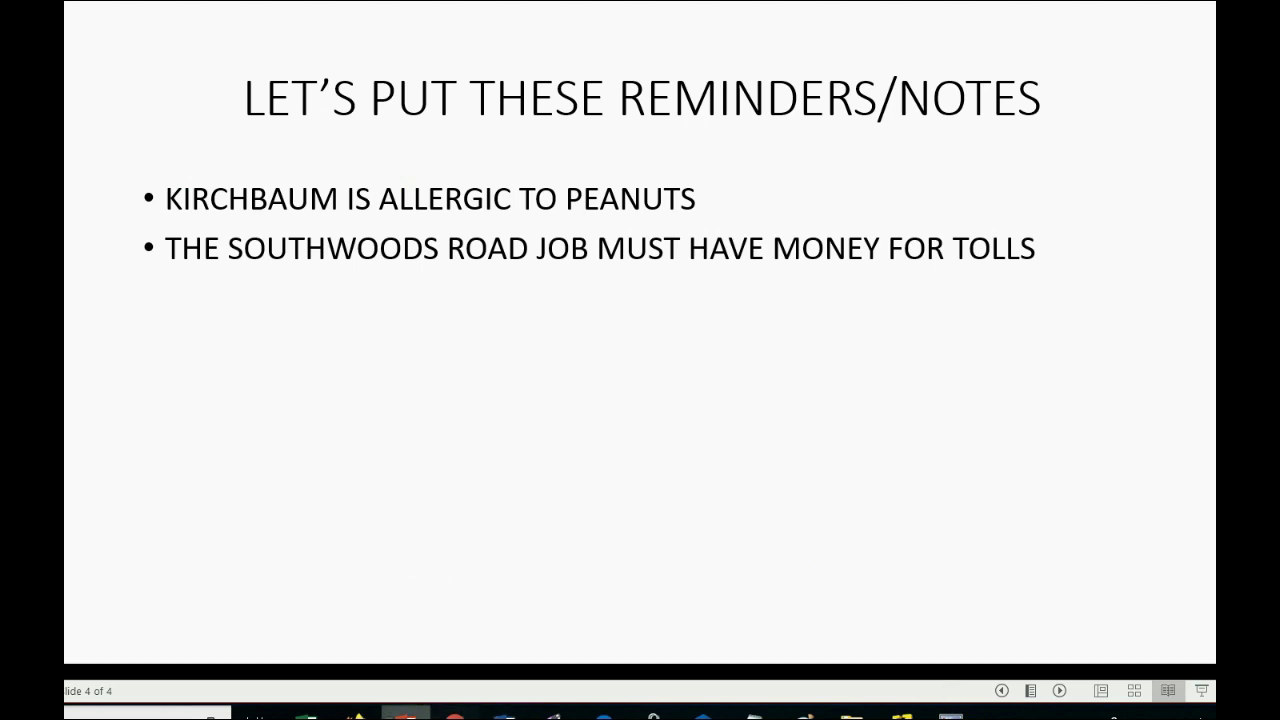
{"action": "left_click", "coordinate": [356, 713]}
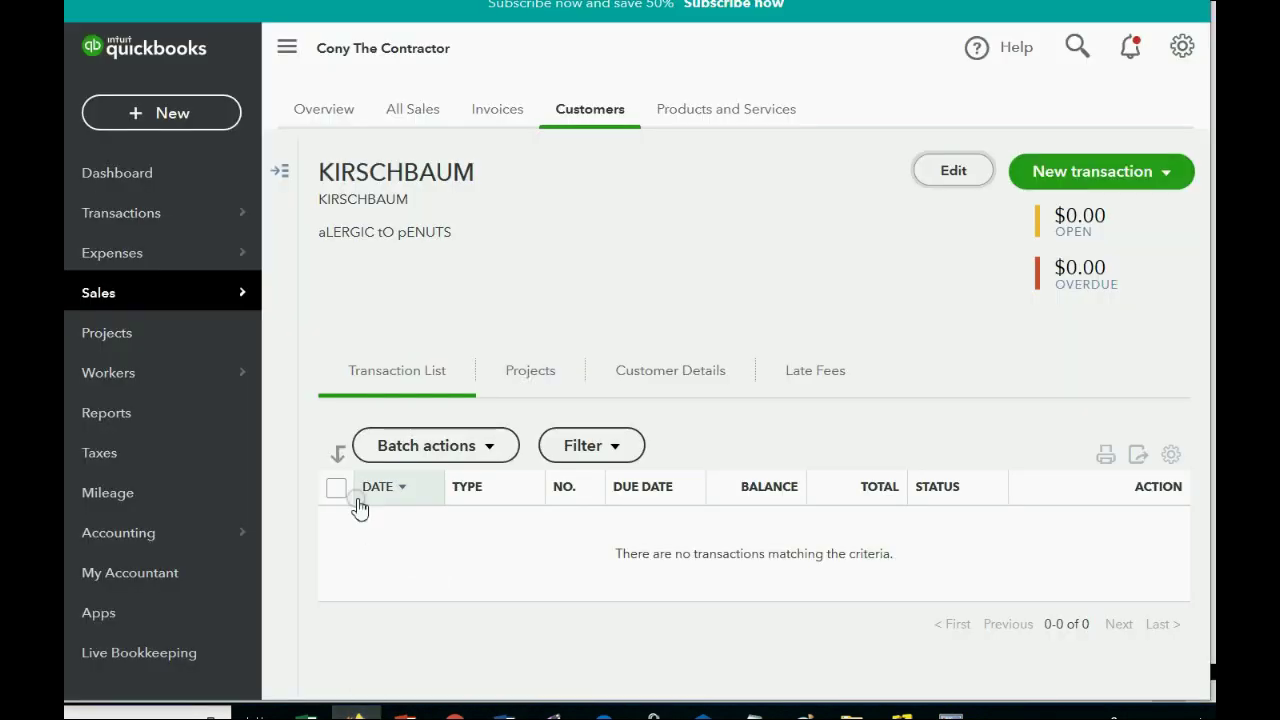
{"action": "mouse_move", "coordinate": [245, 374]}
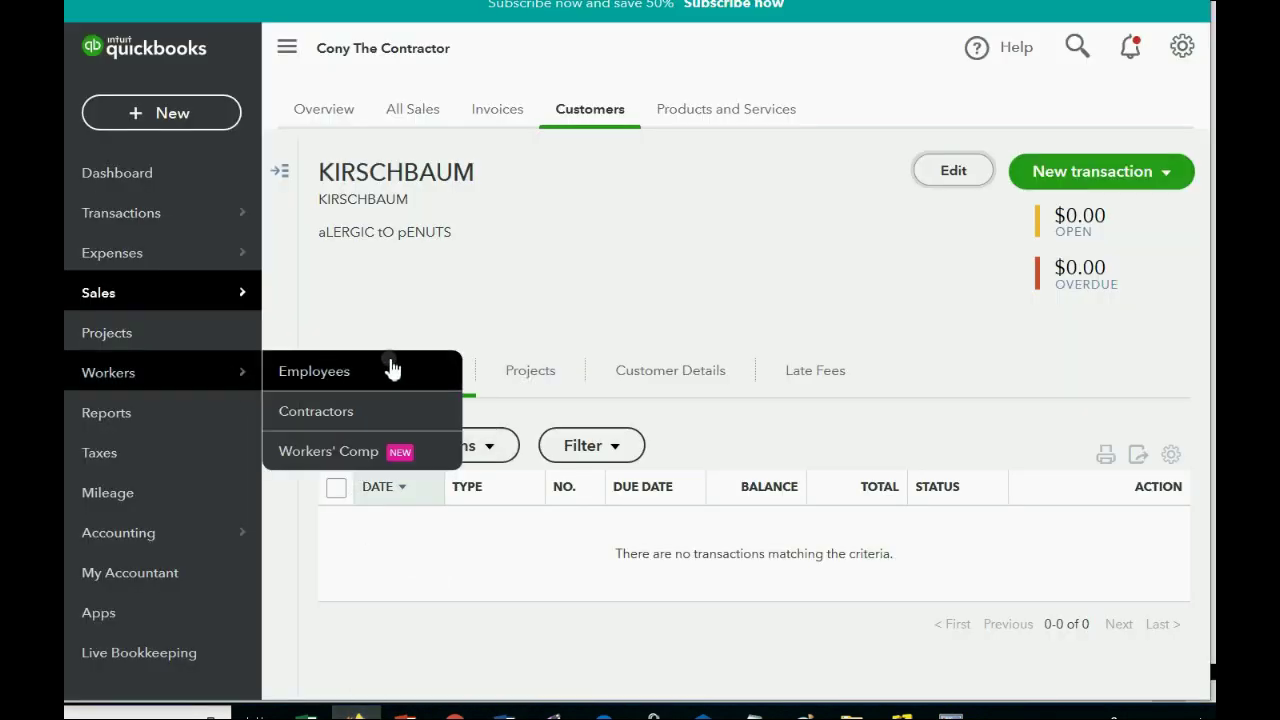
{"action": "left_click", "coordinate": [163, 294]}
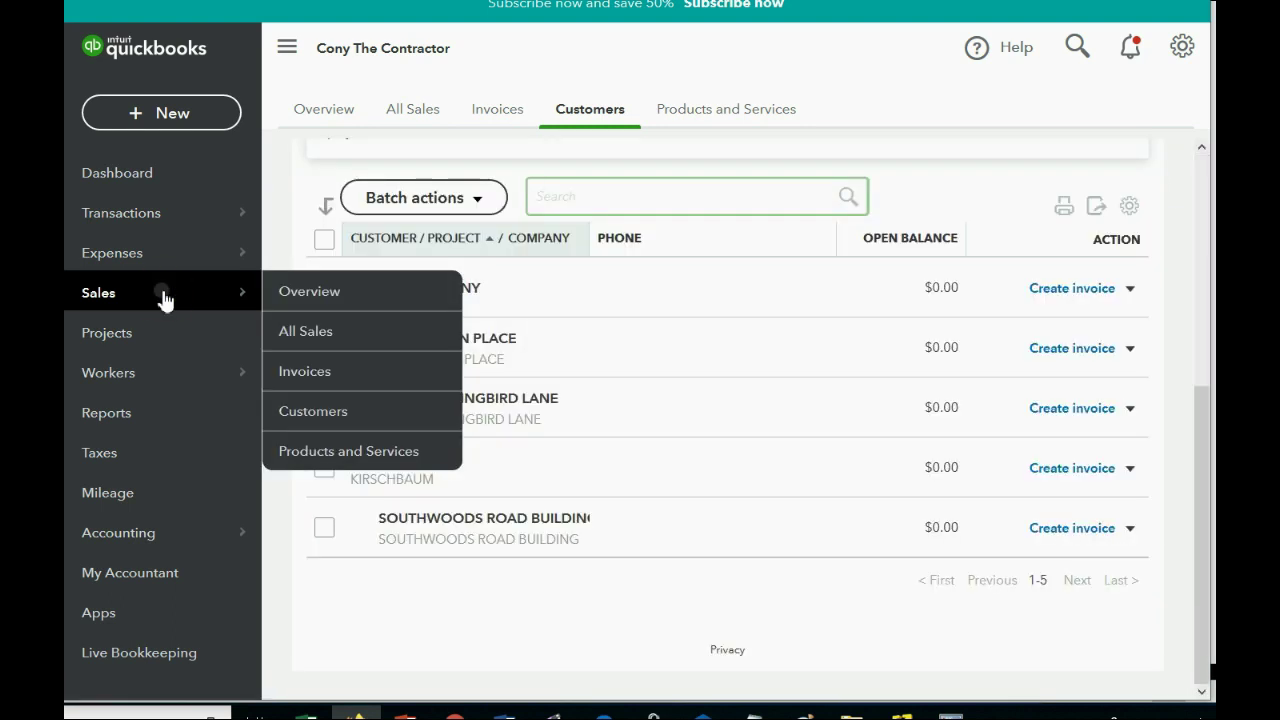
{"action": "left_click", "coordinate": [320, 413]}
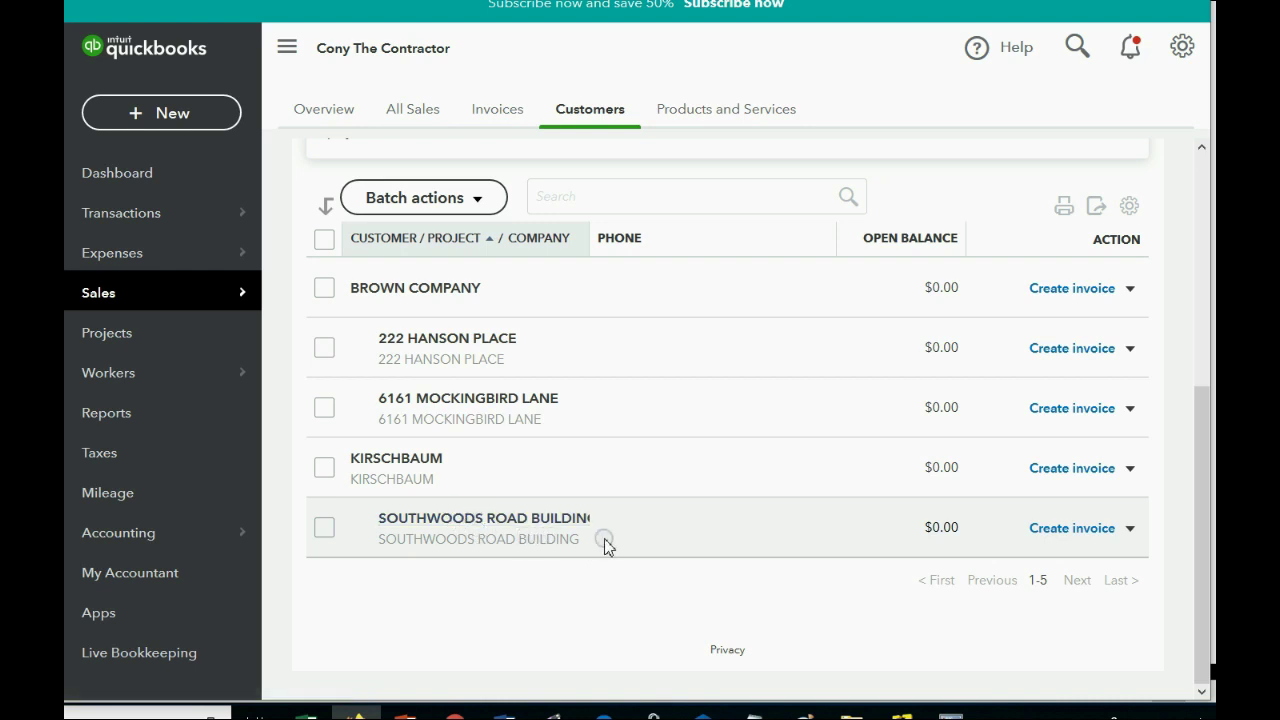
{"action": "left_click", "coordinate": [518, 521]}
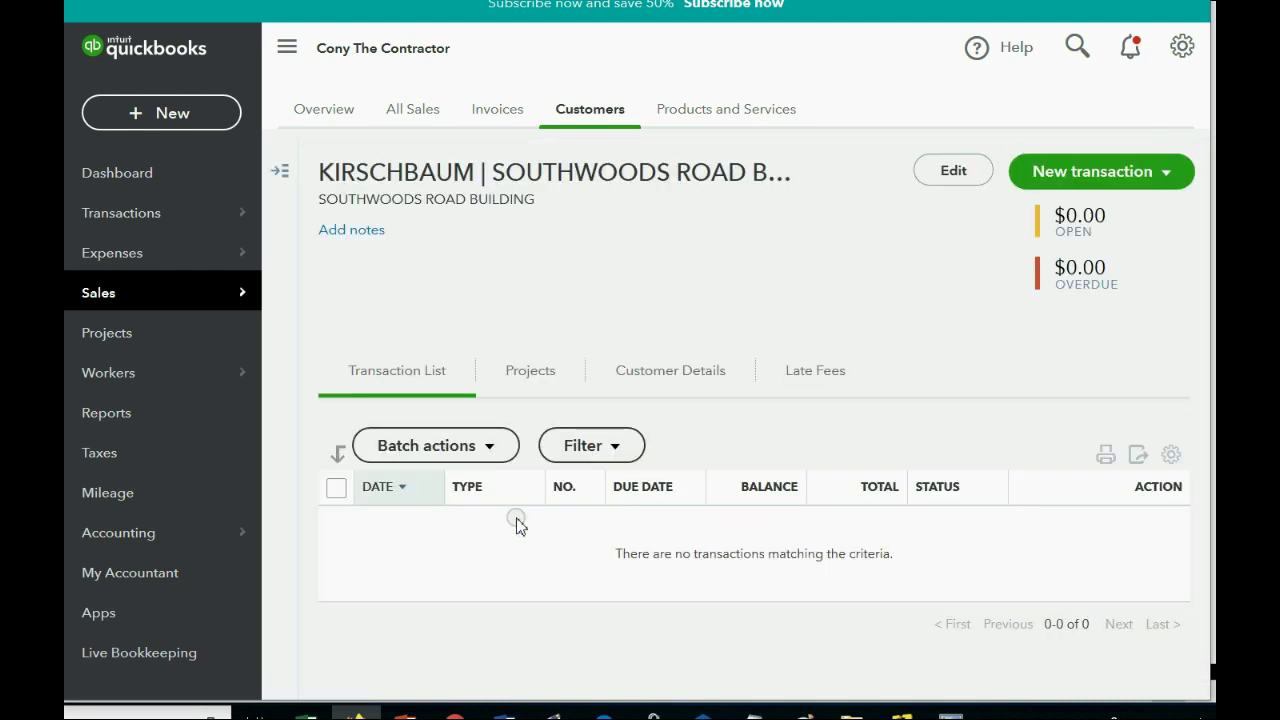
Edit the SOUTHWOODS ROAD BUILDING record and enter the note "mAKE URE YOU HAVE TOLL MOENY FOR WORKE".
{"action": "left_click", "coordinate": [357, 234]}
{"action": "left_click", "coordinate": [944, 170]}
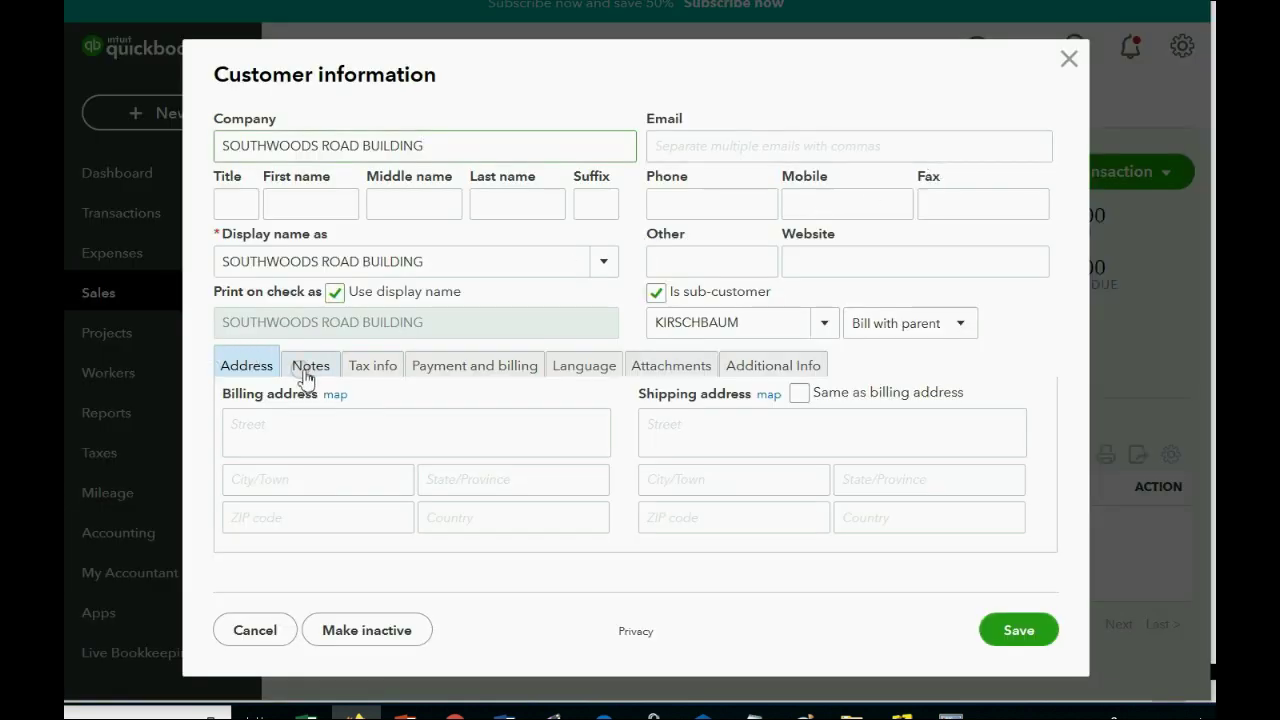
{"action": "left_click", "coordinate": [311, 366]}
{"action": "left_click", "coordinate": [315, 424]}
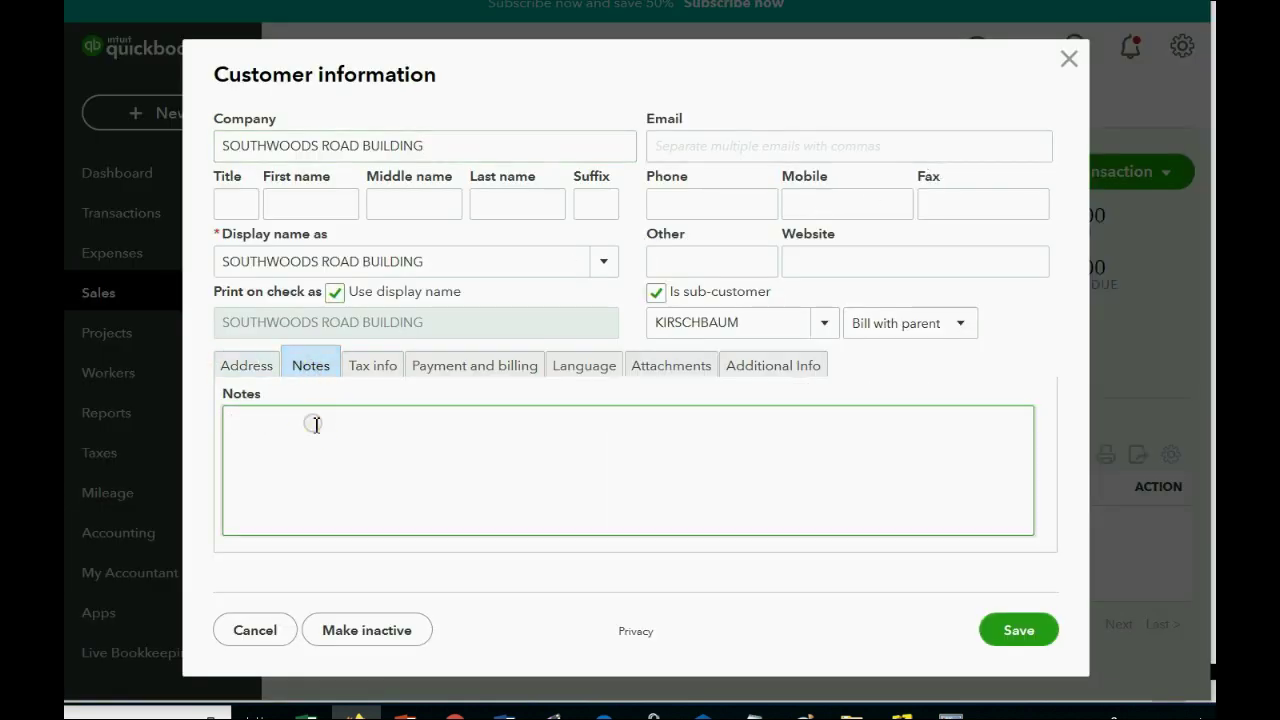
{"action": "type", "text": "mAKE URE YOU HAVE TOLL MOEN"}
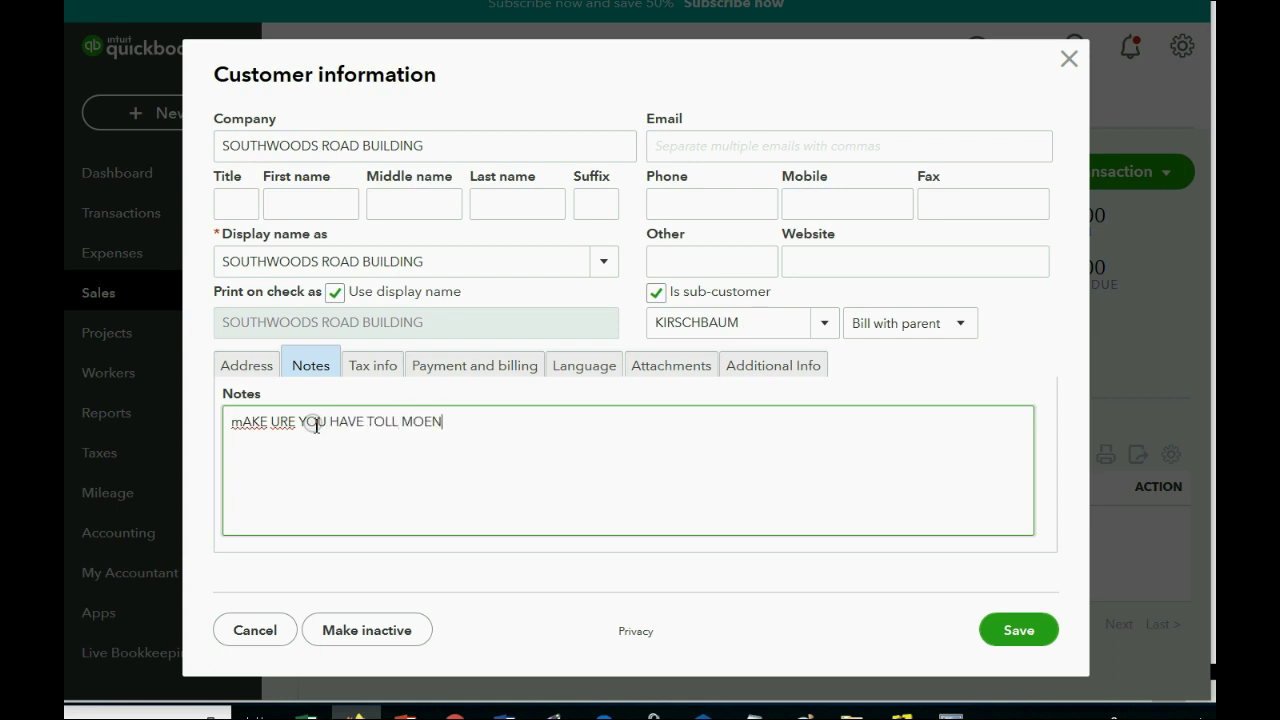
{"action": "type", "text": "Y FOR WORKE"}
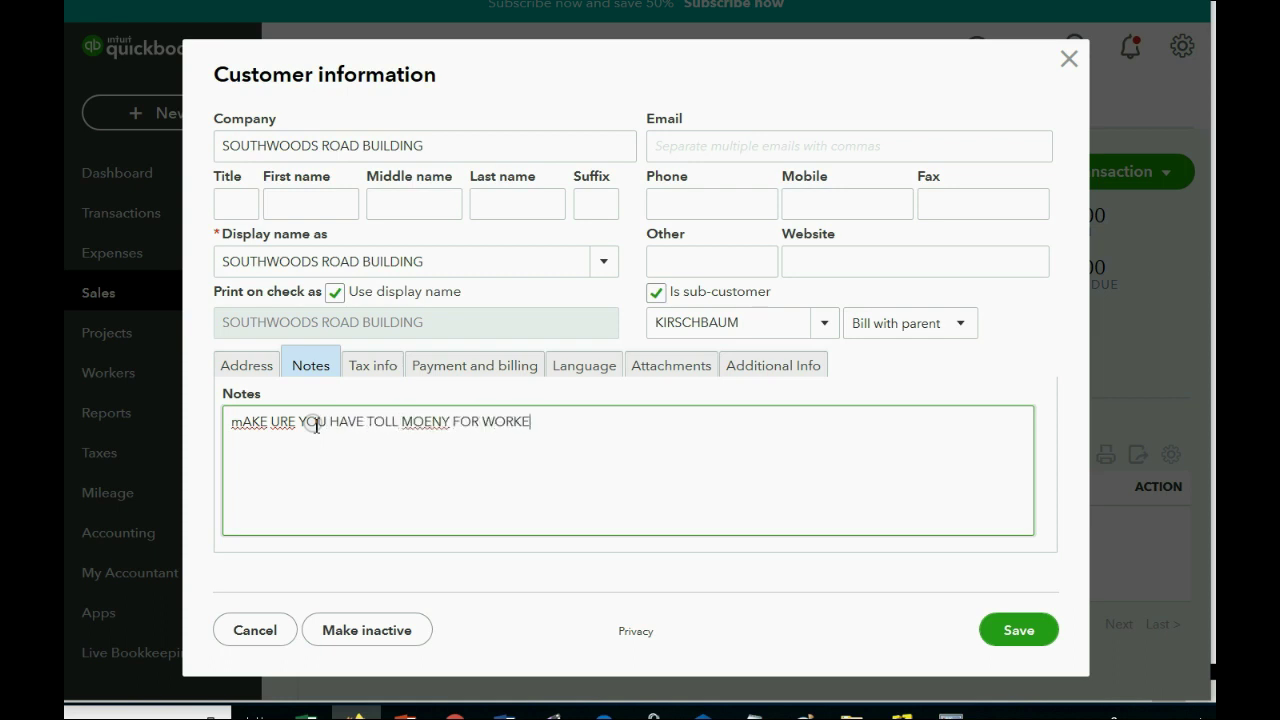